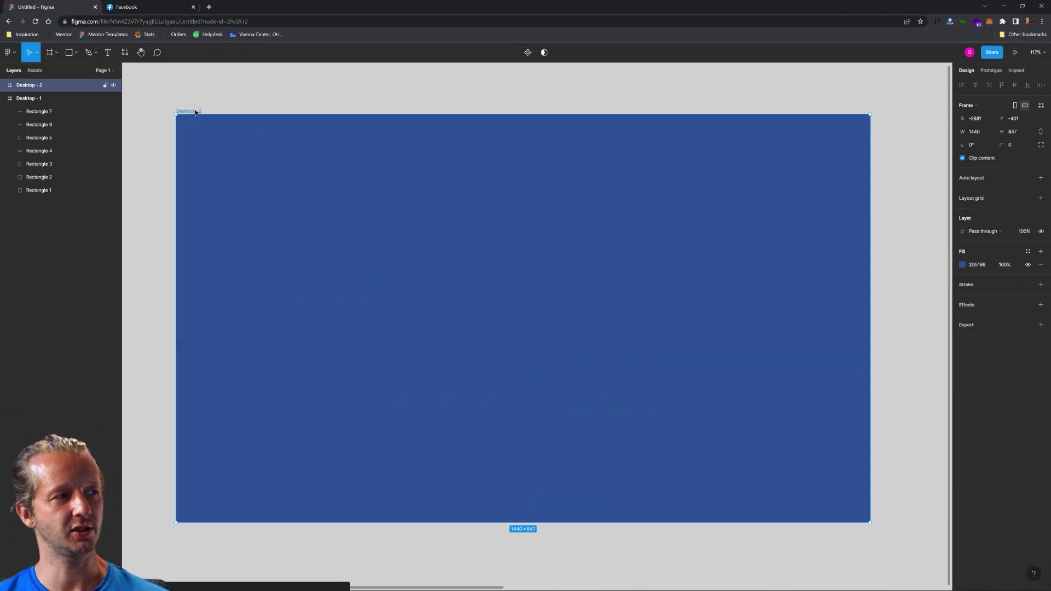
{"action": "left_click", "coordinate": [721, 98]}
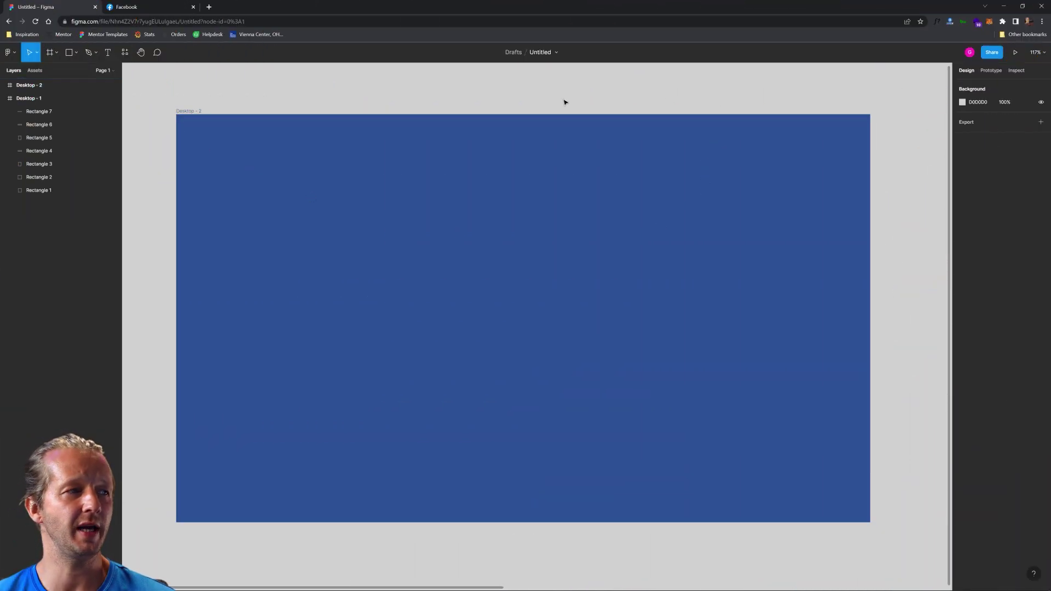
{"action": "left_click", "coordinate": [191, 112]}
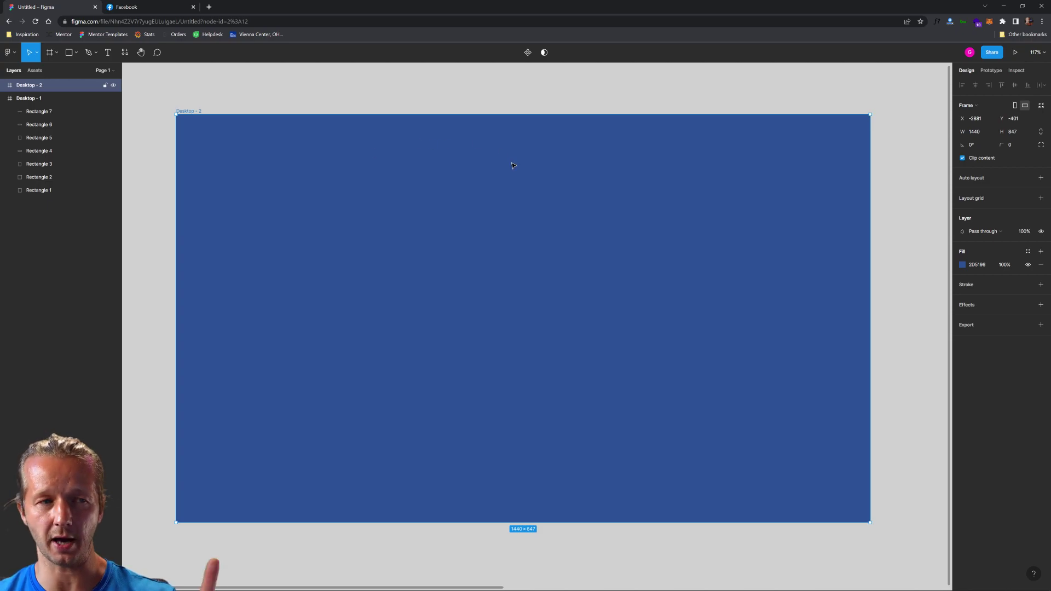
{"action": "left_click", "coordinate": [543, 104]}
{"action": "left_click", "coordinate": [540, 173]}
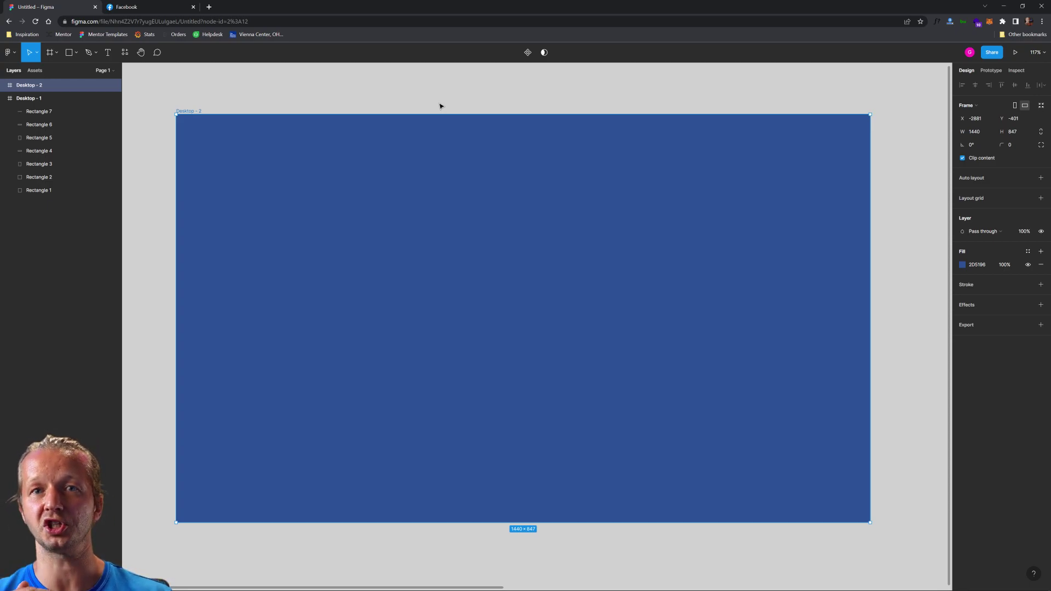
{"action": "left_click", "coordinate": [341, 79]}
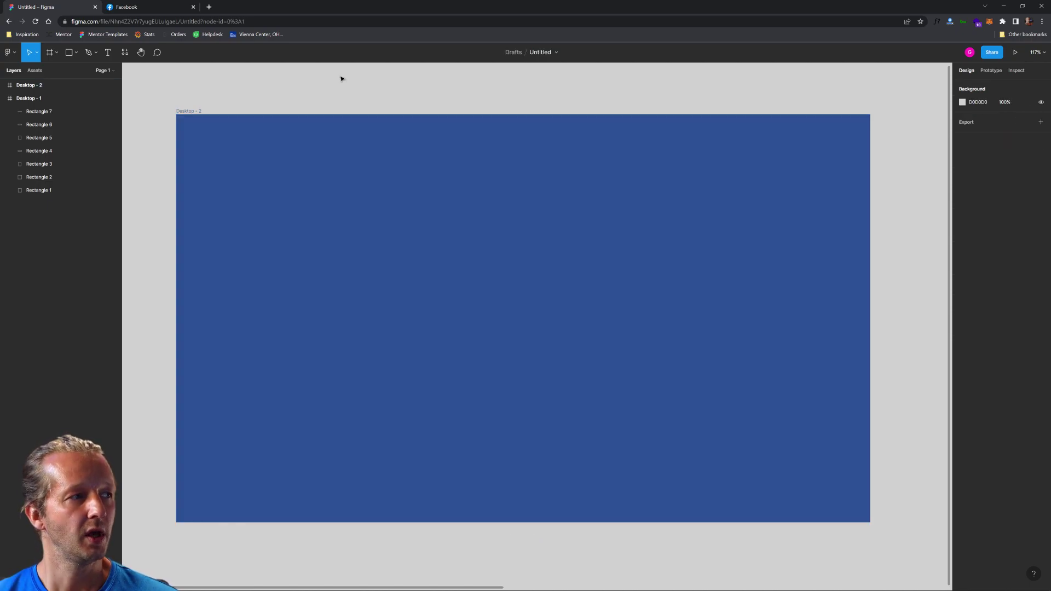
Draw a 422×353 light-grey (D9D9D9) rectangle and centre it on the blue frame.
{"action": "left_click", "coordinate": [72, 52]}
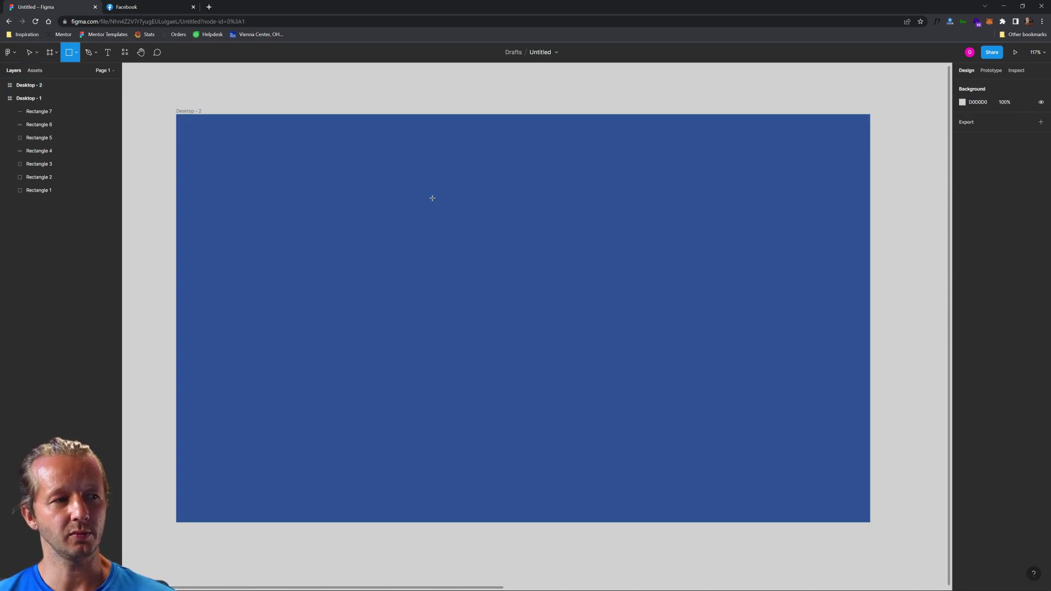
{"action": "left_click_drag", "start_coordinate": [411, 196], "coordinate": [612, 368]}
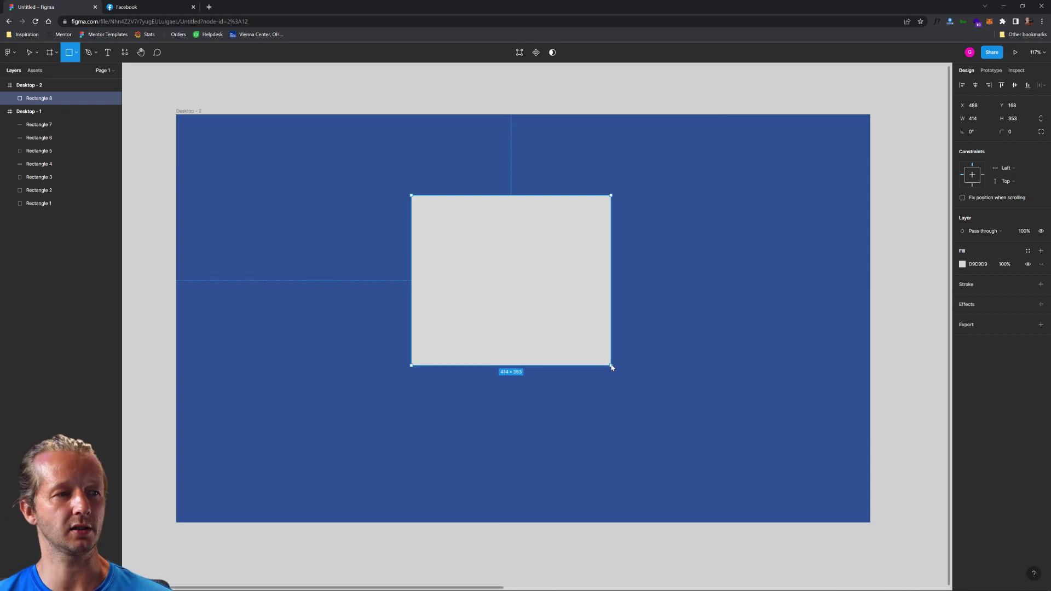
{"action": "mouse_move", "coordinate": [504, 254]}
{"action": "left_mouse_down"}
{"action": "mouse_move", "coordinate": [527, 272]}
{"action": "mouse_move", "coordinate": [516, 274]}
{"action": "left_mouse_up"}
{"action": "scroll", "coordinate": [514, 293], "scroll_direction": "up", "scroll_amount": 3}
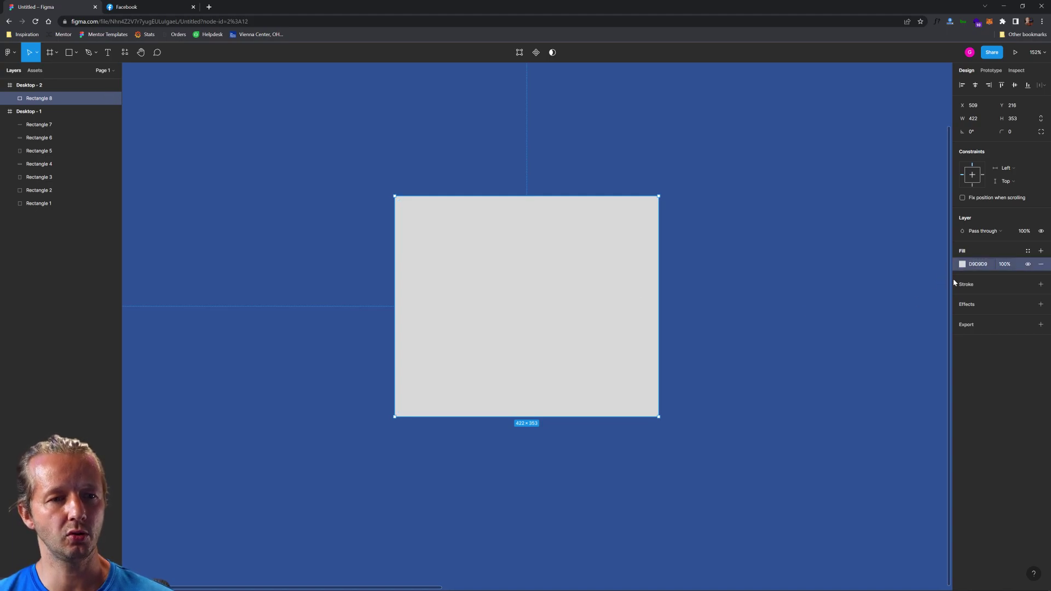
{"action": "left_click", "coordinate": [962, 264]}
{"action": "left_click", "coordinate": [865, 388]}
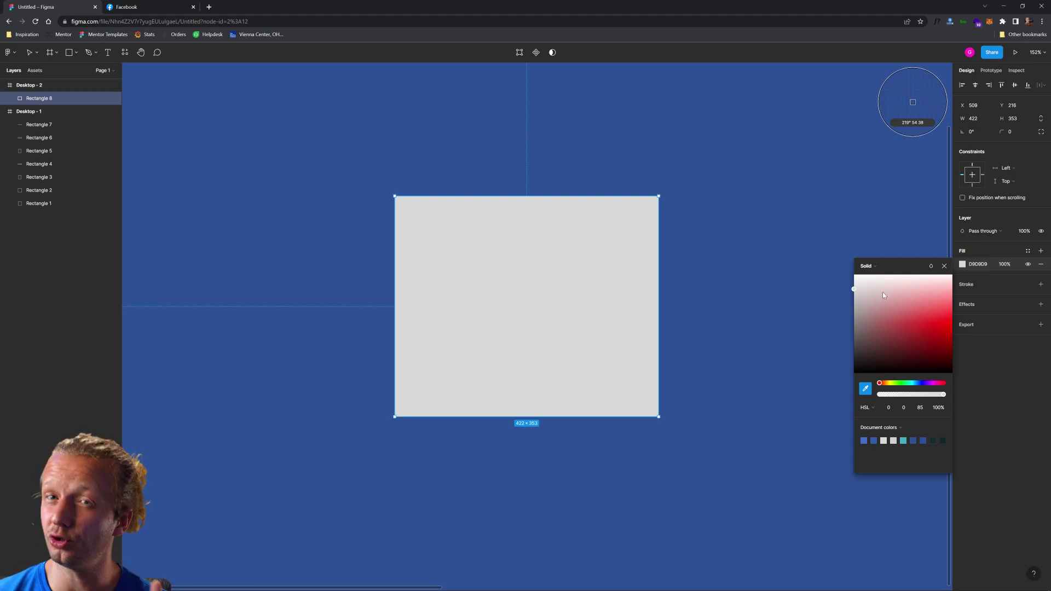
{"action": "key", "text": "Escape"}
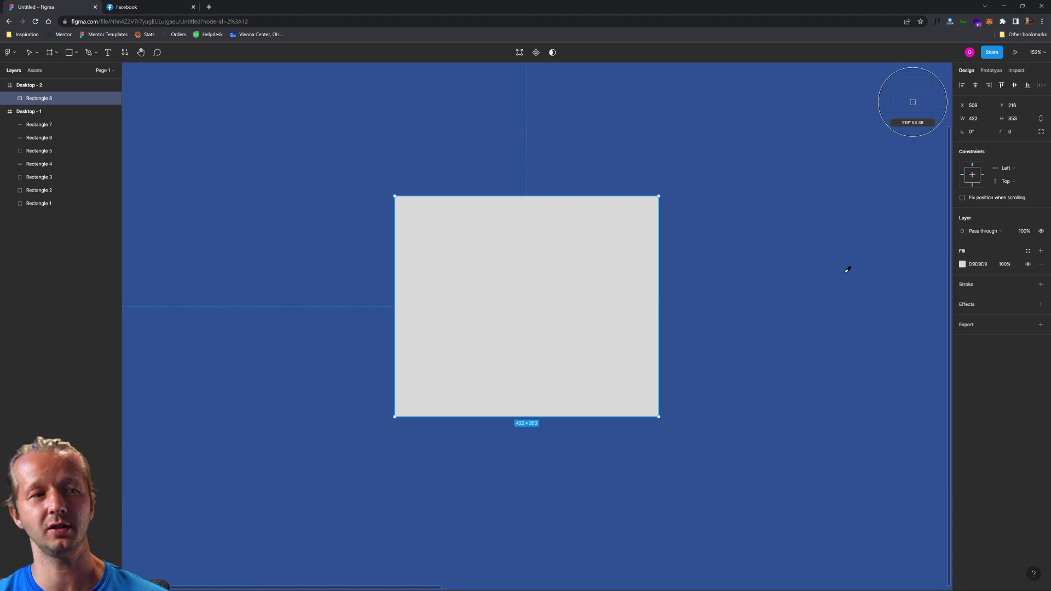
Reselect the rectangle and turn its fill into a saturated blue at hue 216.
{"action": "left_click", "coordinate": [23, 51]}
{"action": "left_click", "coordinate": [312, 105]}
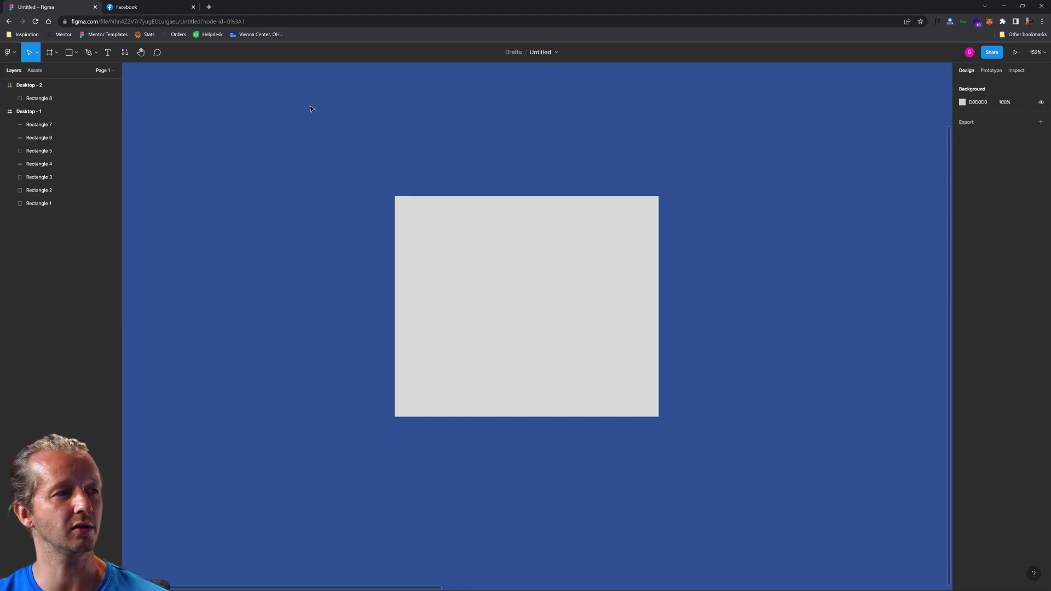
{"action": "left_click", "coordinate": [577, 218]}
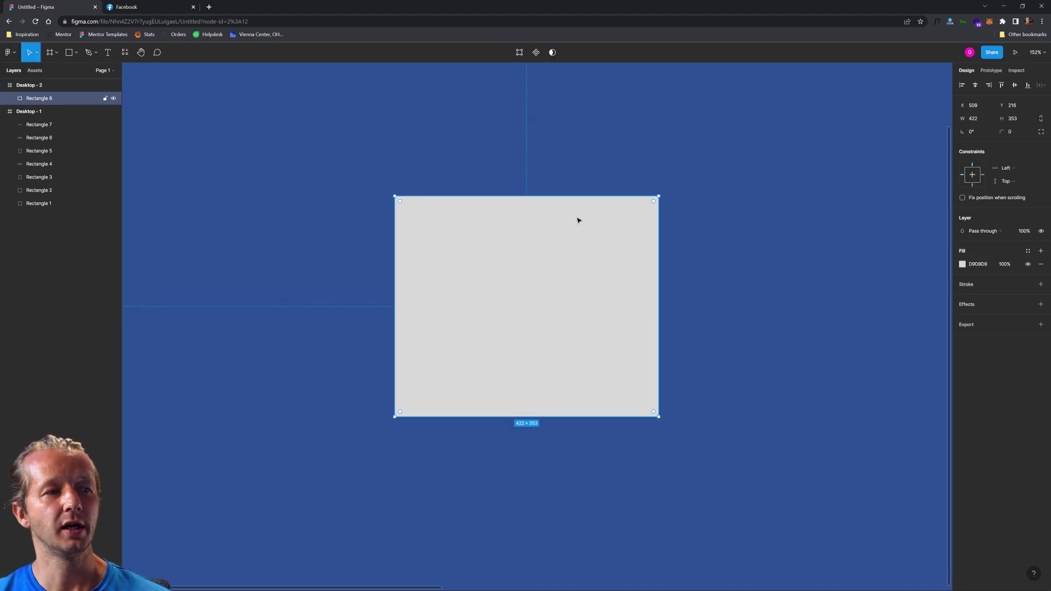
{"action": "left_click", "coordinate": [961, 264]}
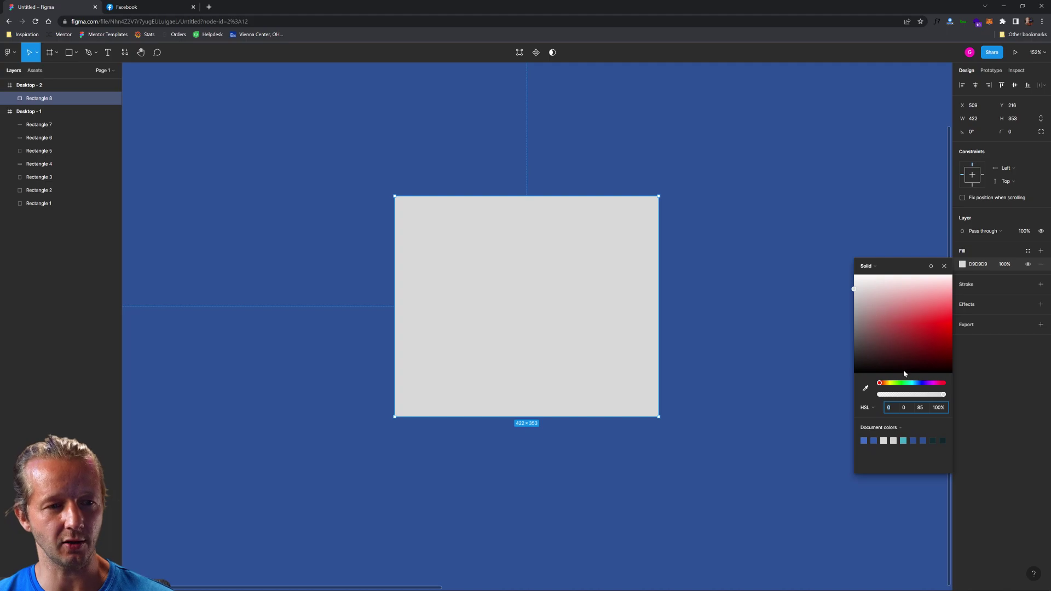
{"action": "left_click", "coordinate": [917, 383]}
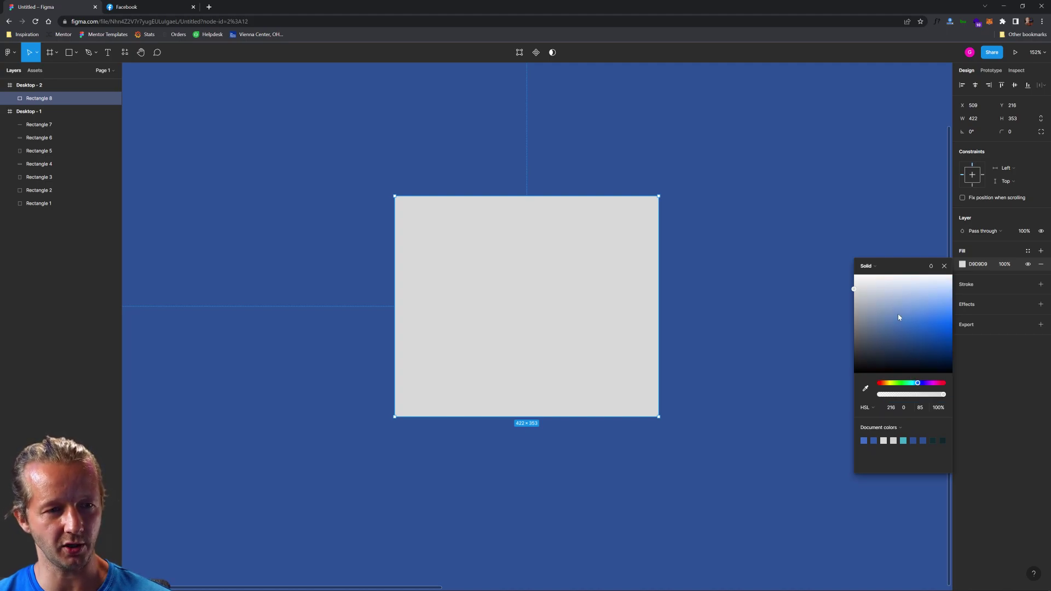
{"action": "left_click_drag", "start_coordinate": [898, 314], "coordinate": [928, 330]}
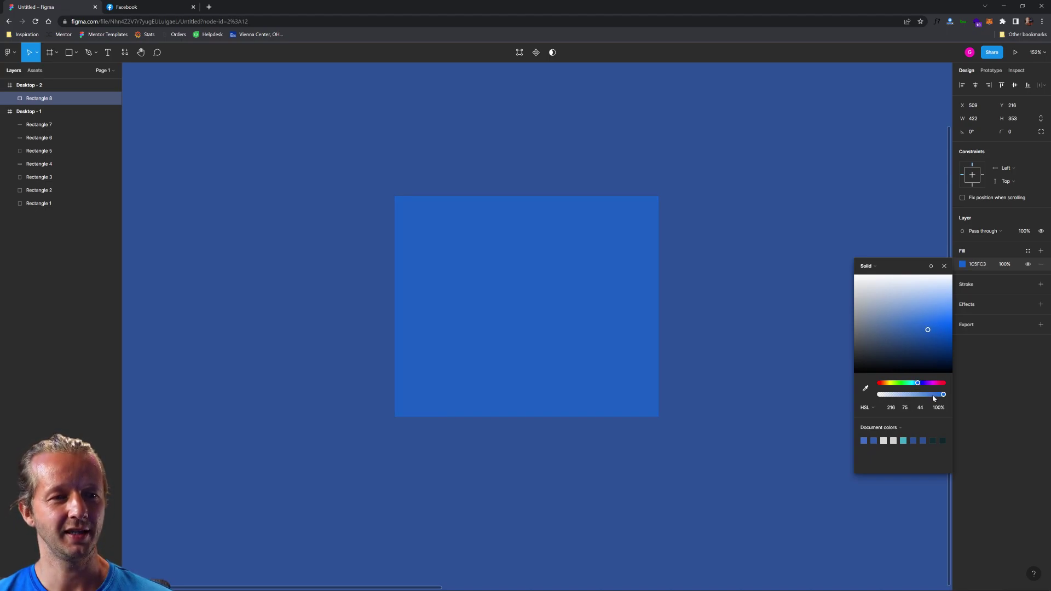
Lower the fill opacity to 78%, show it as hex, and darken it to 0E4BA6.
{"action": "left_click_drag", "start_coordinate": [934, 398], "coordinate": [929, 398]}
{"action": "left_click", "coordinate": [865, 407]}
{"action": "left_click", "coordinate": [867, 376]}
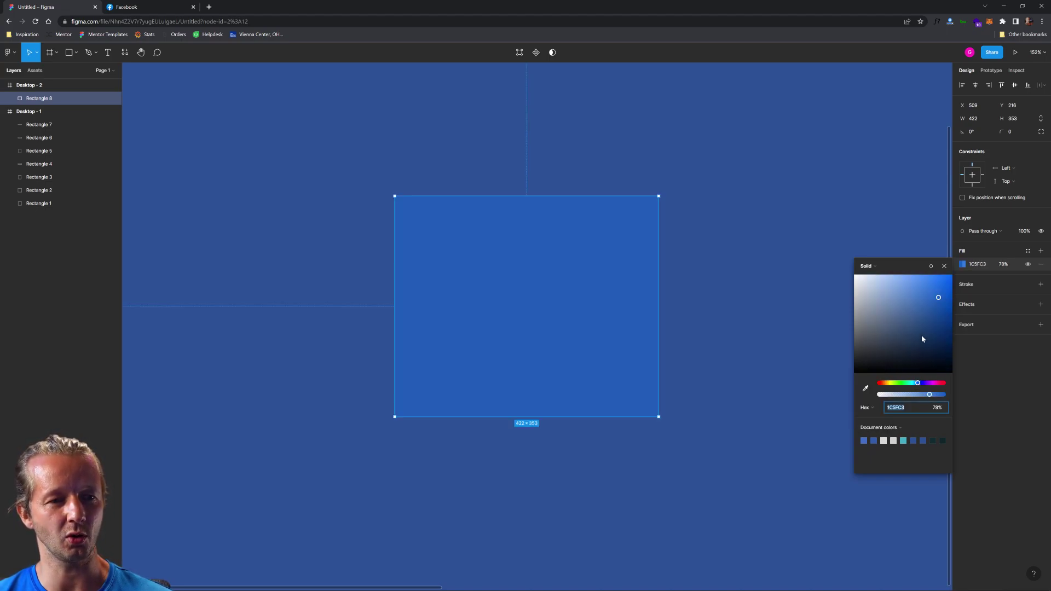
{"action": "left_click_drag", "start_coordinate": [921, 339], "coordinate": [945, 315]}
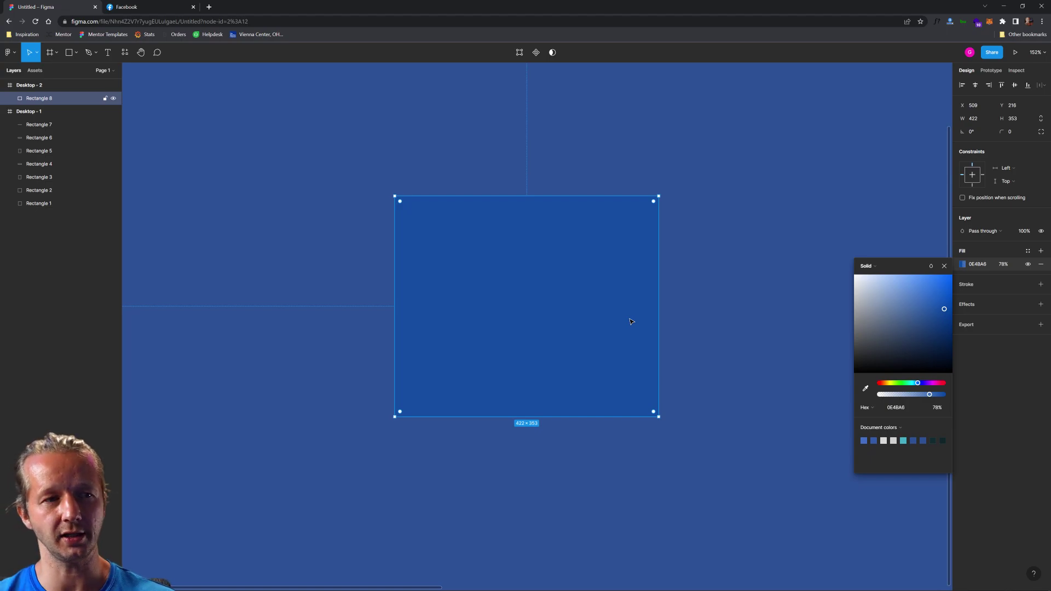
Eyedrop the frame's background blue 2D5196 into the rectangle's fill at 100% opacity.
{"action": "key", "text": "i"}
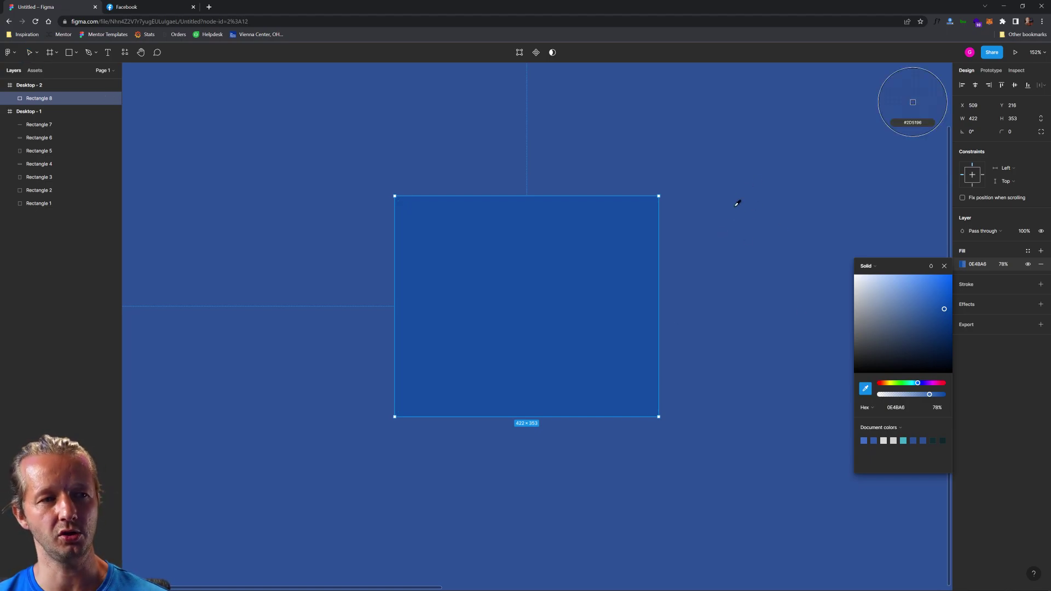
{"action": "left_click", "coordinate": [740, 207]}
{"action": "left_click", "coordinate": [796, 258]}
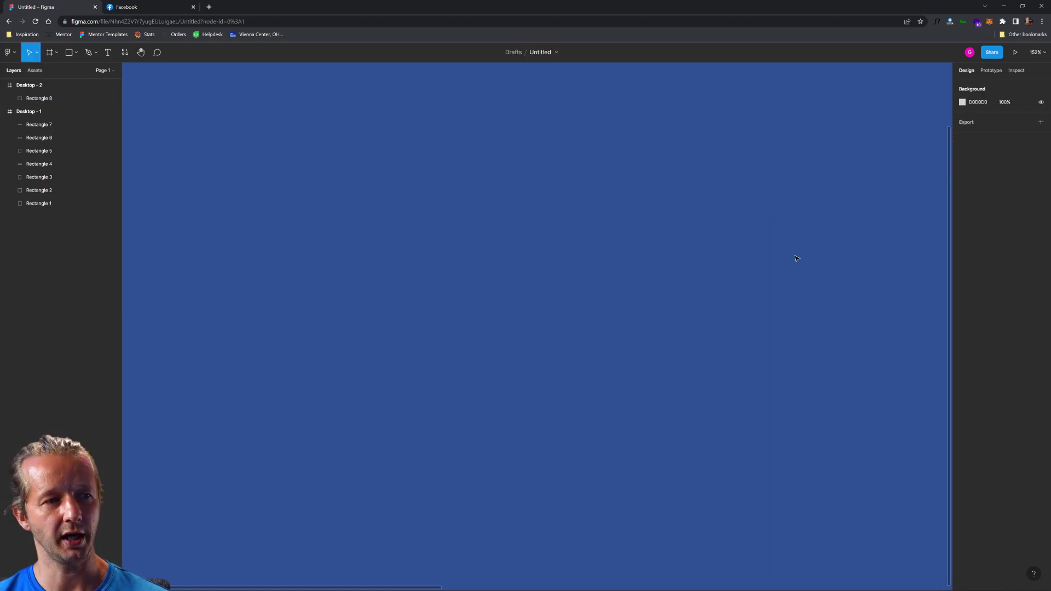
{"action": "left_click", "coordinate": [607, 298]}
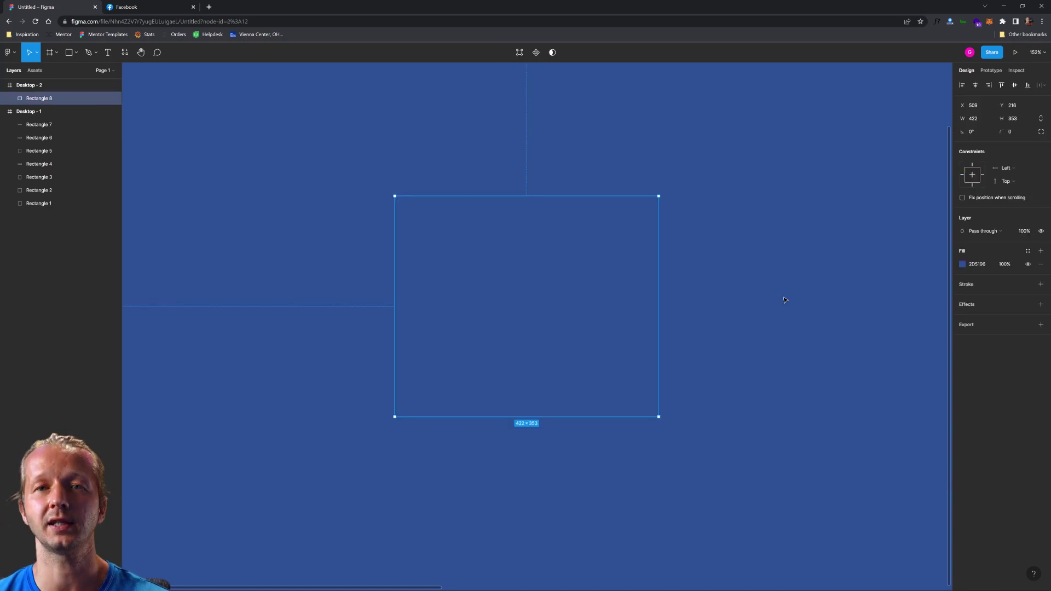
{"action": "left_click", "coordinate": [748, 316]}
{"action": "left_click", "coordinate": [606, 290]}
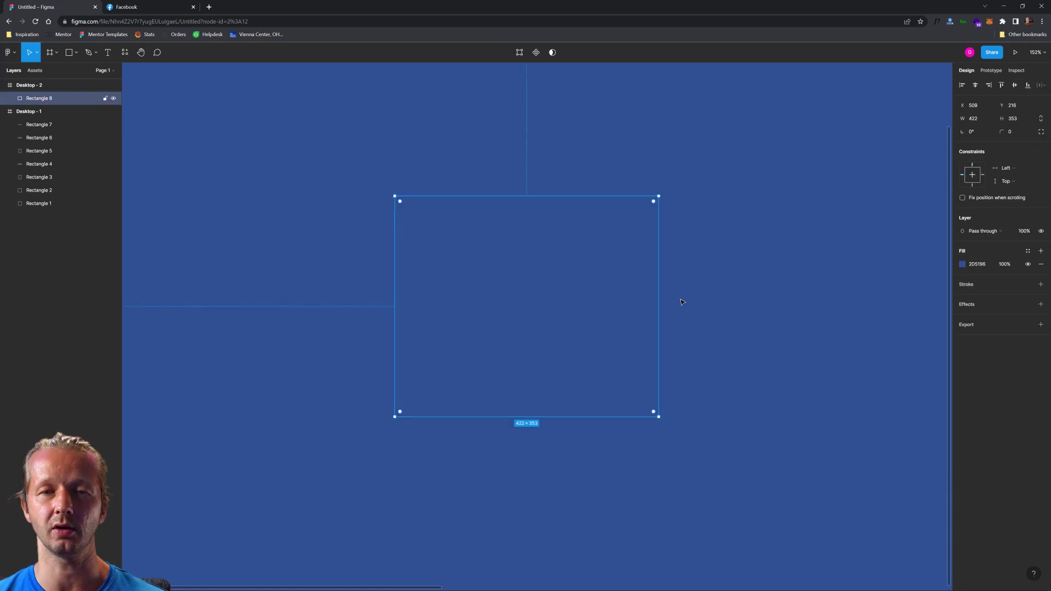
{"action": "left_click", "coordinate": [964, 266]}
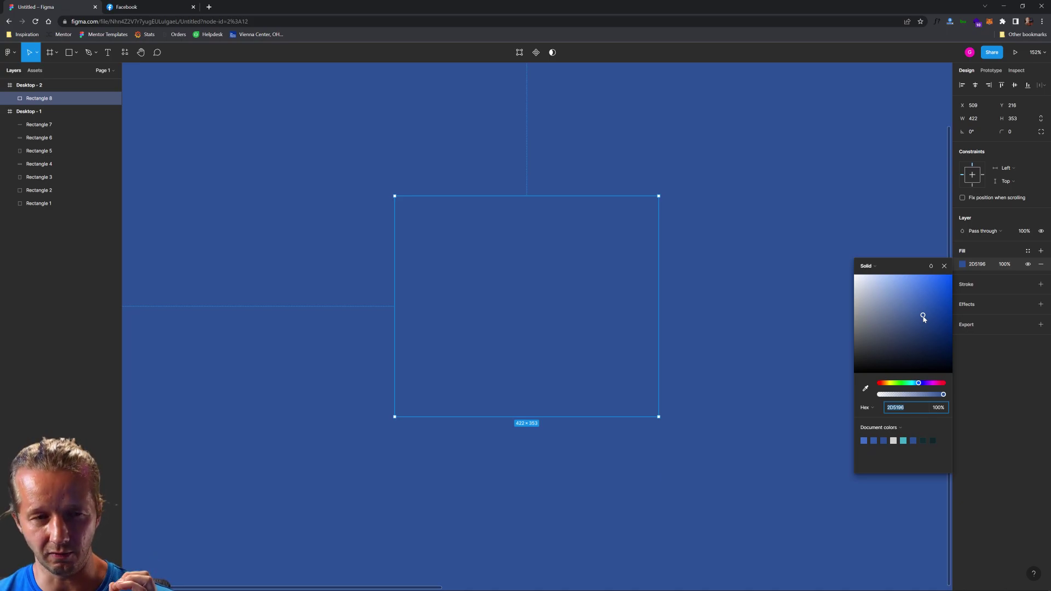
Lighten the card fill to 335AA5 and narrow the card to 285 wide.
{"action": "left_click_drag", "start_coordinate": [923, 319], "coordinate": [923, 314]}
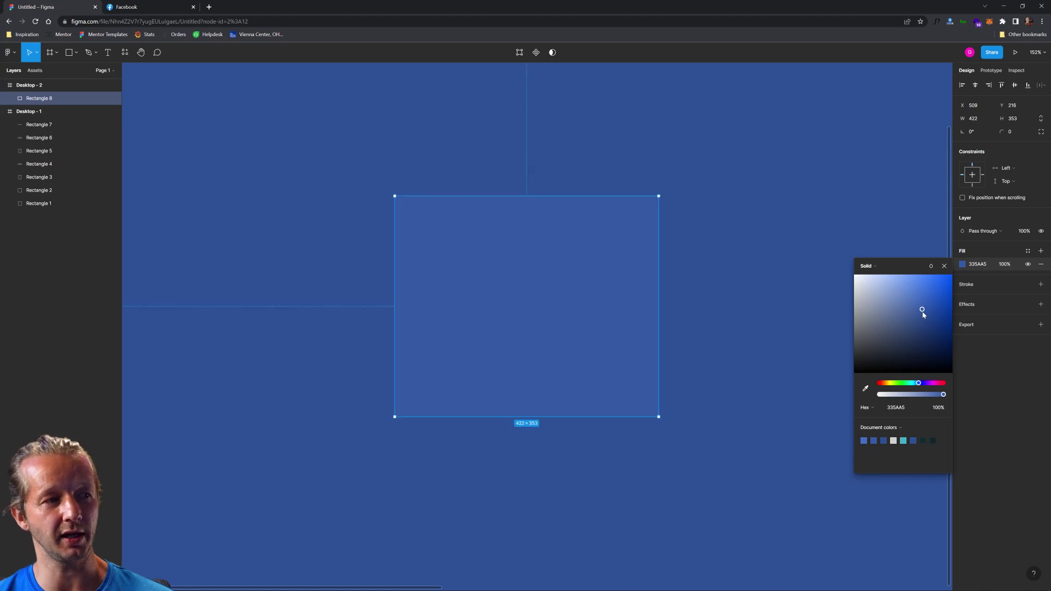
{"action": "left_click", "coordinate": [711, 293]}
{"action": "left_click", "coordinate": [654, 286]}
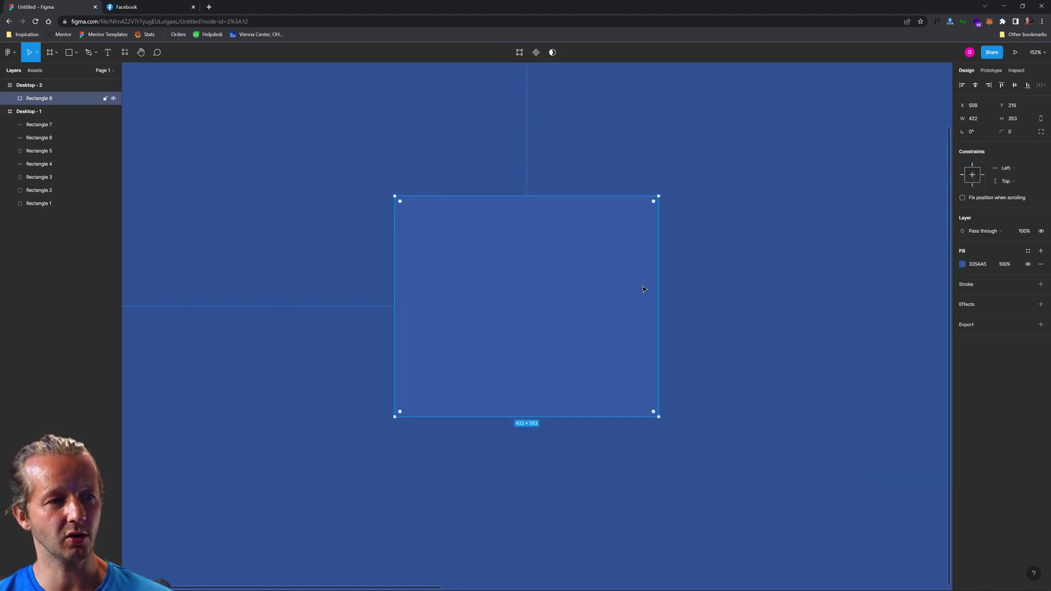
{"action": "left_click_drag", "start_coordinate": [659, 286], "coordinate": [572, 286]}
{"action": "left_click_drag", "start_coordinate": [477, 289], "coordinate": [539, 289]}
Duplicate the card to its right and darken the copy to 294988.
{"action": "key", "text": "ctrl+d"}
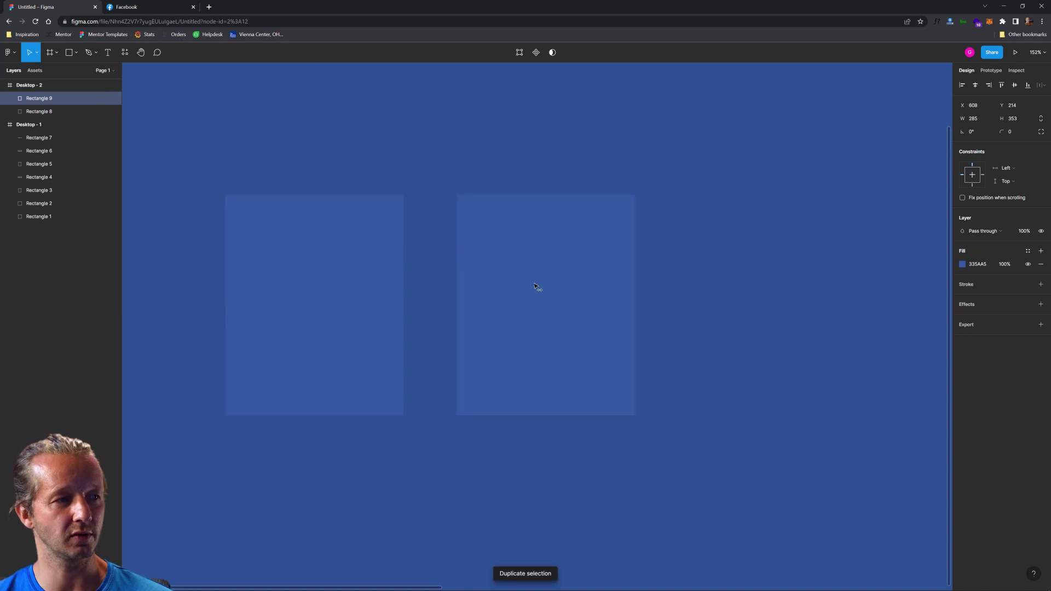
{"action": "left_click", "coordinate": [962, 264]}
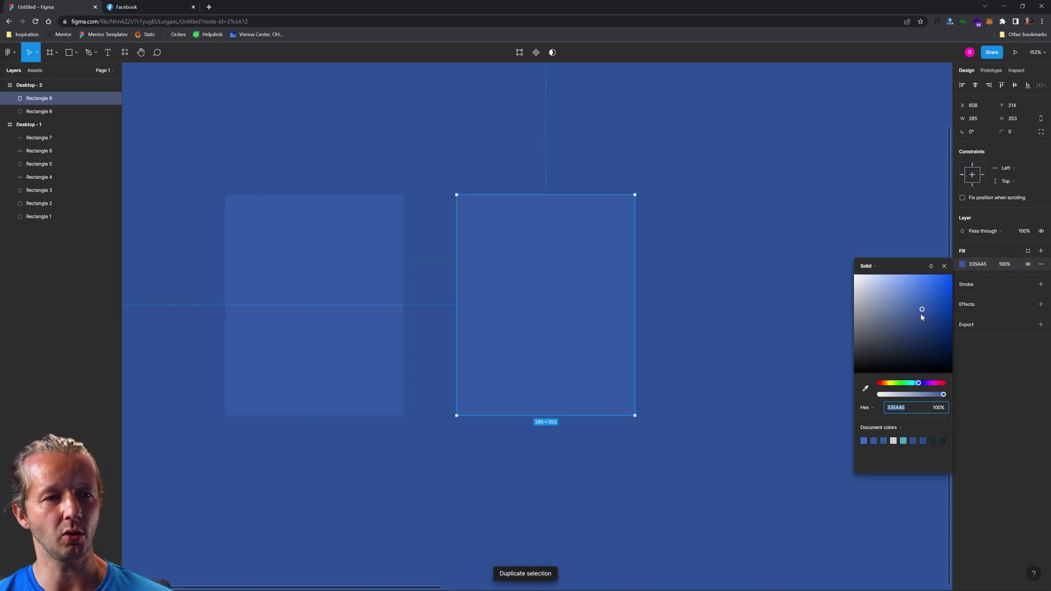
{"action": "left_click_drag", "start_coordinate": [921, 317], "coordinate": [923, 327]}
{"action": "key", "text": "Escape"}
{"action": "key", "text": "Escape"}
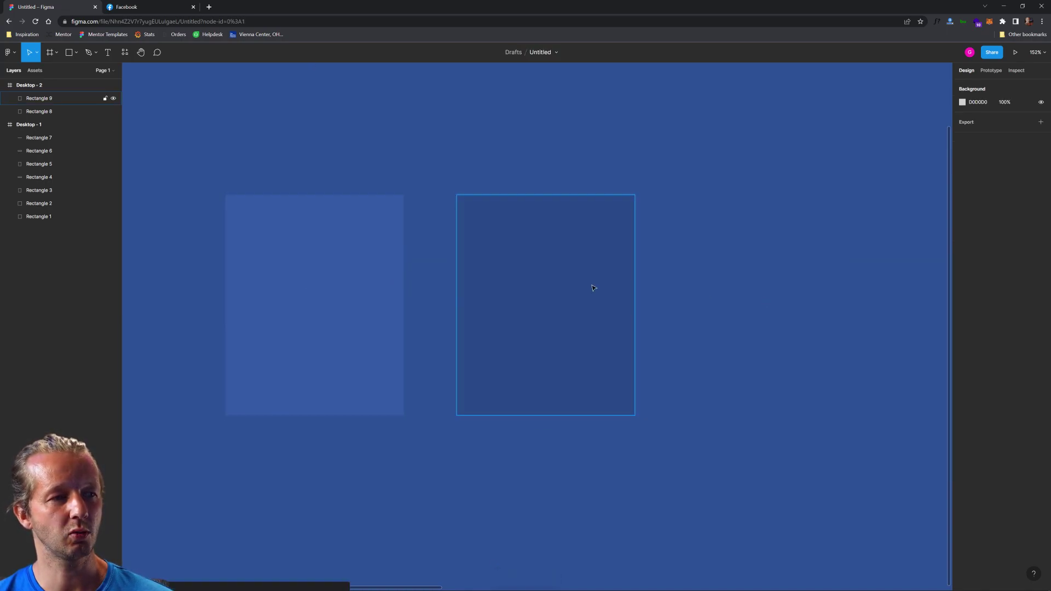
Duplicate the second card, place it further right, and lighten its fill.
{"action": "left_click", "coordinate": [594, 288]}
{"action": "key", "text": "ctrl+d"}
{"action": "left_click_drag", "start_coordinate": [594, 288], "coordinate": [727, 286]}
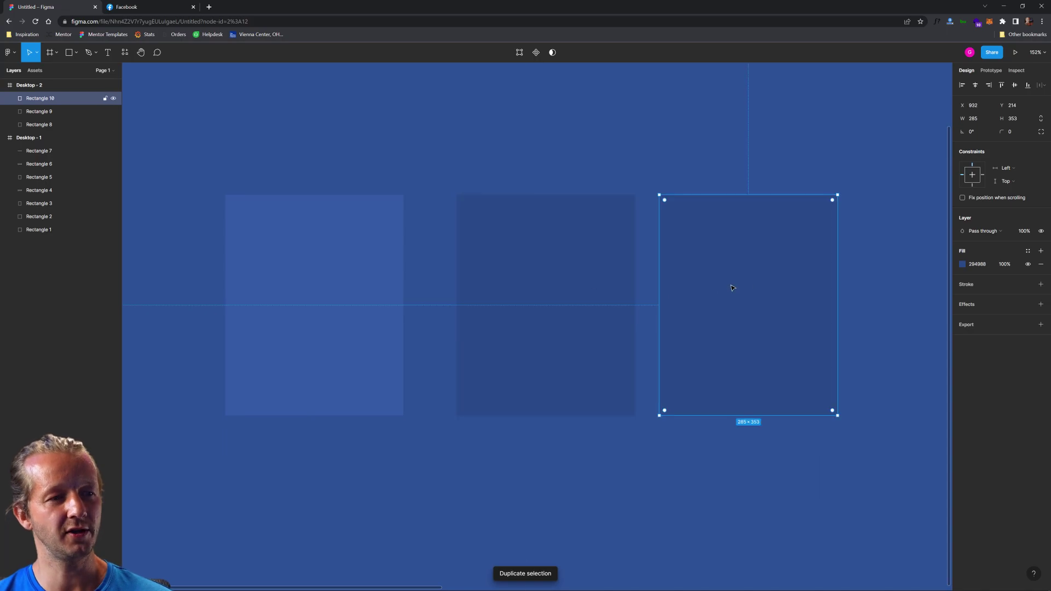
{"action": "left_click", "coordinate": [967, 267]}
{"action": "mouse_move", "coordinate": [927, 329]}
{"action": "left_mouse_down"}
{"action": "mouse_move", "coordinate": [909, 318]}
{"action": "mouse_move", "coordinate": [921, 323]}
{"action": "left_mouse_up"}
{"action": "left_click", "coordinate": [873, 224]}
Delete the third card, leaving two cards side by side.
{"action": "scroll", "coordinate": [885, 249], "scroll_direction": "up", "scroll_amount": 5}
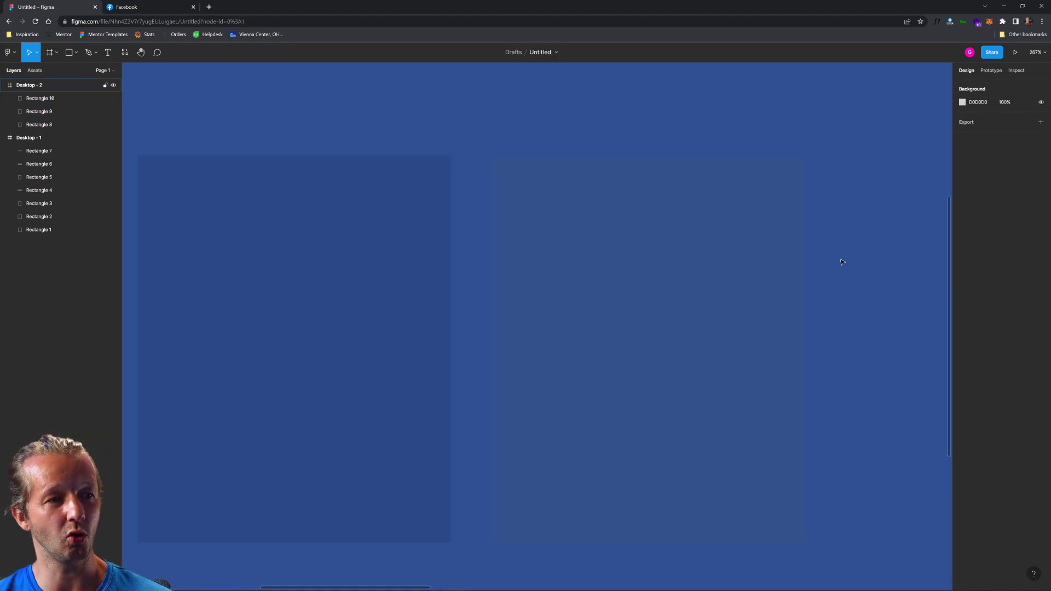
{"action": "left_click", "coordinate": [683, 282]}
{"action": "left_click", "coordinate": [825, 292]}
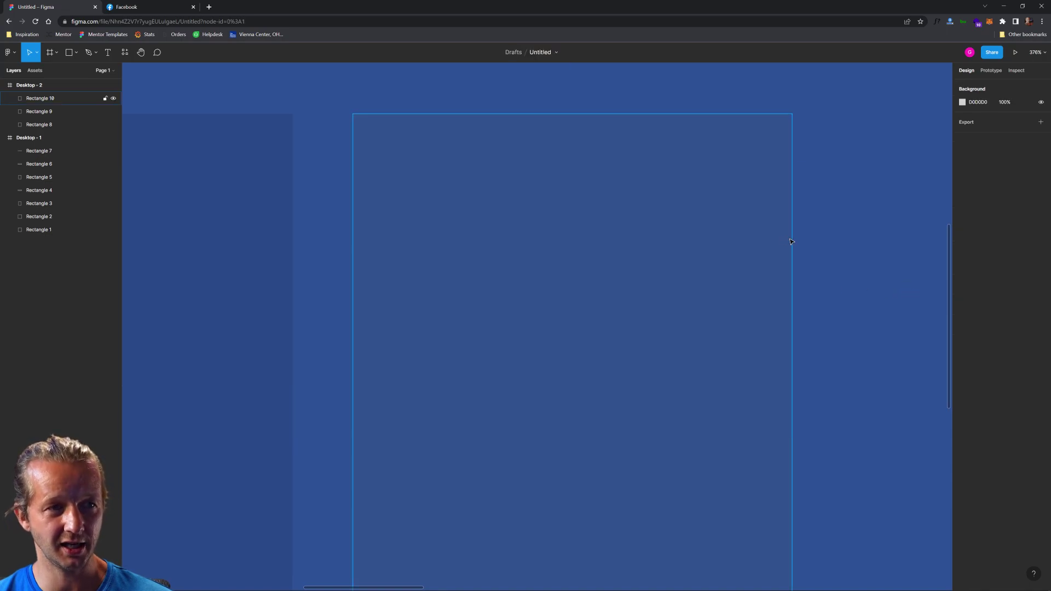
{"action": "left_click", "coordinate": [734, 272]}
{"action": "scroll", "coordinate": [825, 261], "scroll_direction": "down", "scroll_amount": 4}
{"action": "scroll", "coordinate": [832, 290], "scroll_direction": "left", "scroll_amount": 2}
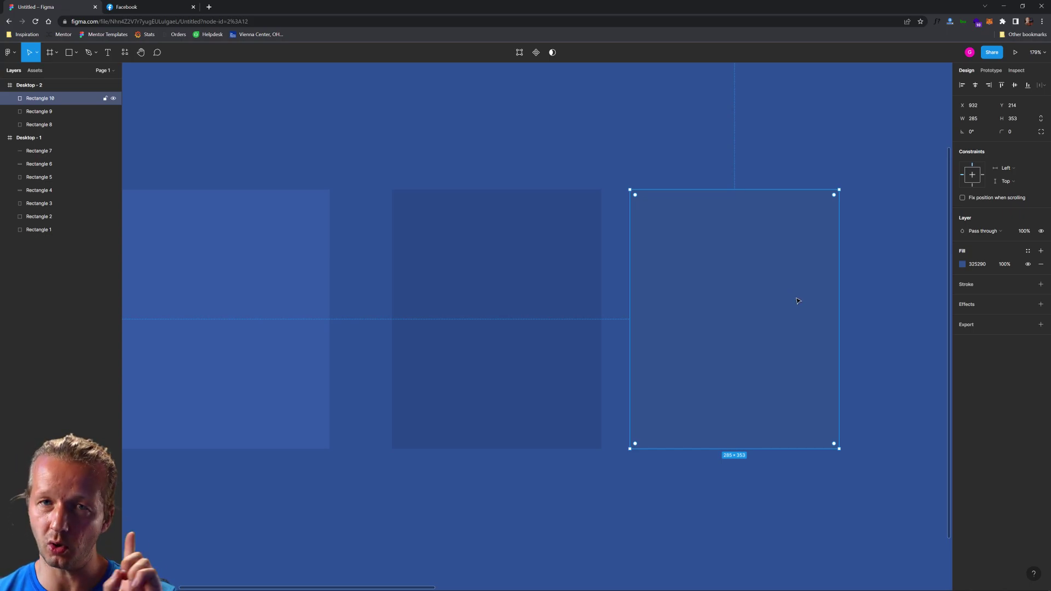
{"action": "key", "text": "Delete"}
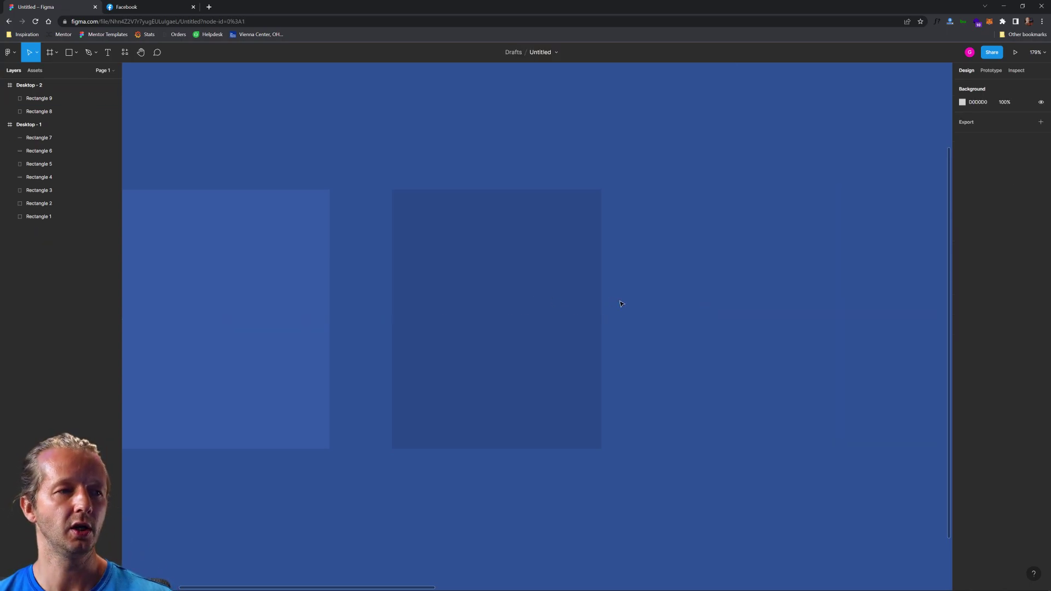
Delete the two extra rectangles, keeping only Rectangle 8.
{"action": "left_click", "coordinate": [493, 305]}
{"action": "key", "text": "Delete"}
{"action": "scroll", "coordinate": [685, 260], "scroll_direction": "left", "scroll_amount": 8}
{"action": "left_click", "coordinate": [539, 276]}
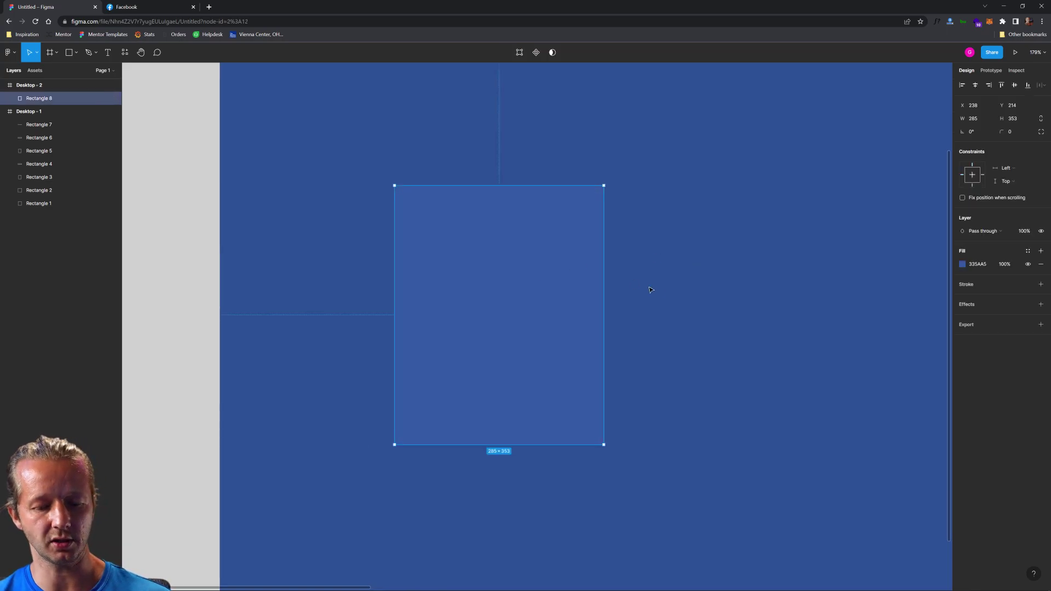
Eyedrop the background blue into the card and view its fill as HSL 219, 54, 38.
{"action": "key", "text": "i"}
{"action": "left_click", "coordinate": [759, 259]}
{"action": "left_click", "coordinate": [962, 263]}
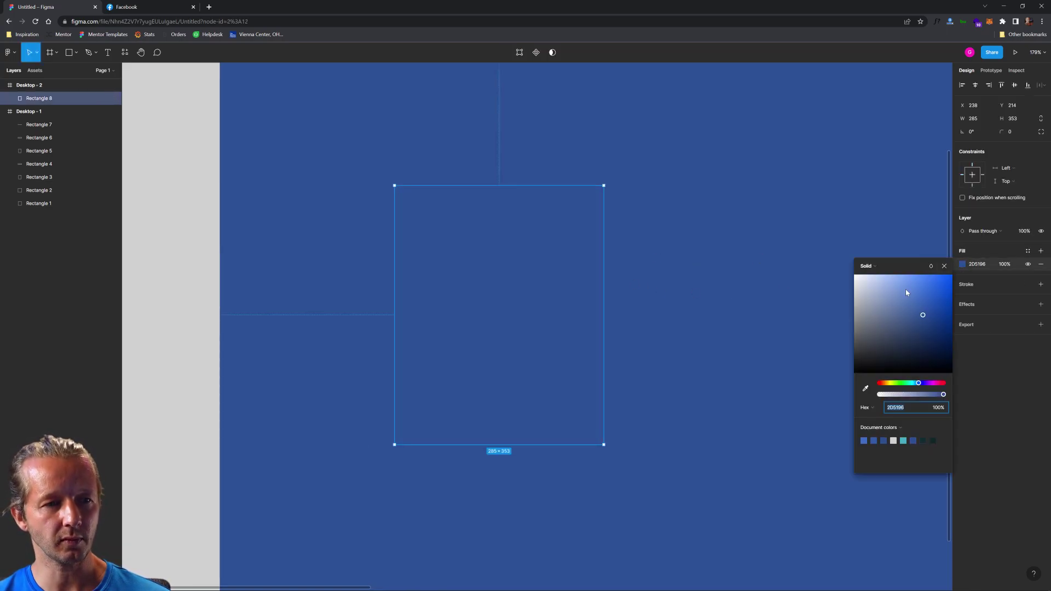
{"action": "left_click", "coordinate": [866, 407]}
{"action": "left_click", "coordinate": [869, 437]}
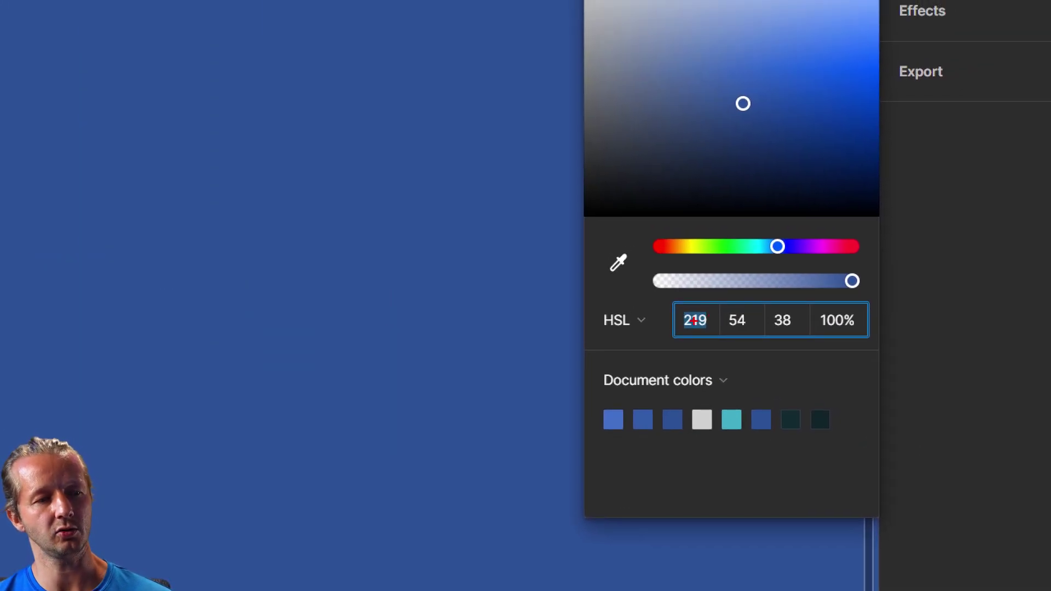
{"action": "mouse_move", "coordinate": [699, 330]}
{"action": "left_mouse_down"}
{"action": "mouse_move", "coordinate": [710, 302]}
{"action": "mouse_move", "coordinate": [684, 307]}
{"action": "mouse_move", "coordinate": [693, 335]}
{"action": "left_mouse_up"}
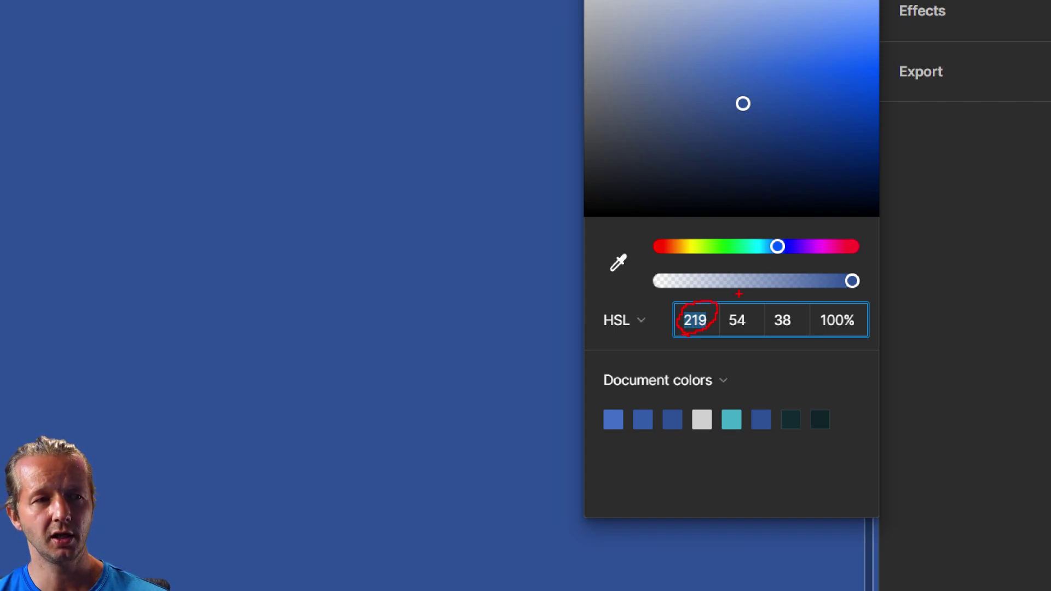
{"action": "mouse_move", "coordinate": [784, 239]}
{"action": "left_mouse_down"}
{"action": "mouse_move", "coordinate": [757, 249]}
{"action": "mouse_move", "coordinate": [782, 262]}
{"action": "mouse_move", "coordinate": [786, 237]}
{"action": "left_mouse_up"}
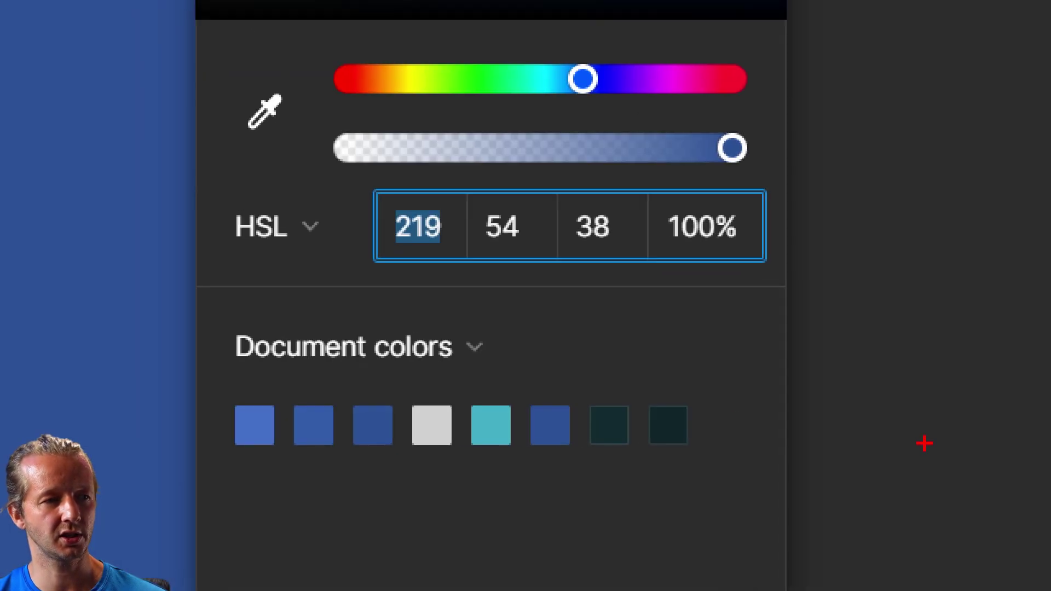
{"action": "mouse_move", "coordinate": [510, 194]}
{"action": "left_mouse_down"}
{"action": "mouse_move", "coordinate": [473, 210]}
{"action": "mouse_move", "coordinate": [474, 248]}
{"action": "mouse_move", "coordinate": [532, 247]}
{"action": "mouse_move", "coordinate": [537, 220]}
{"action": "mouse_move", "coordinate": [506, 193]}
{"action": "left_mouse_up"}
{"action": "key", "text": "Escape"}
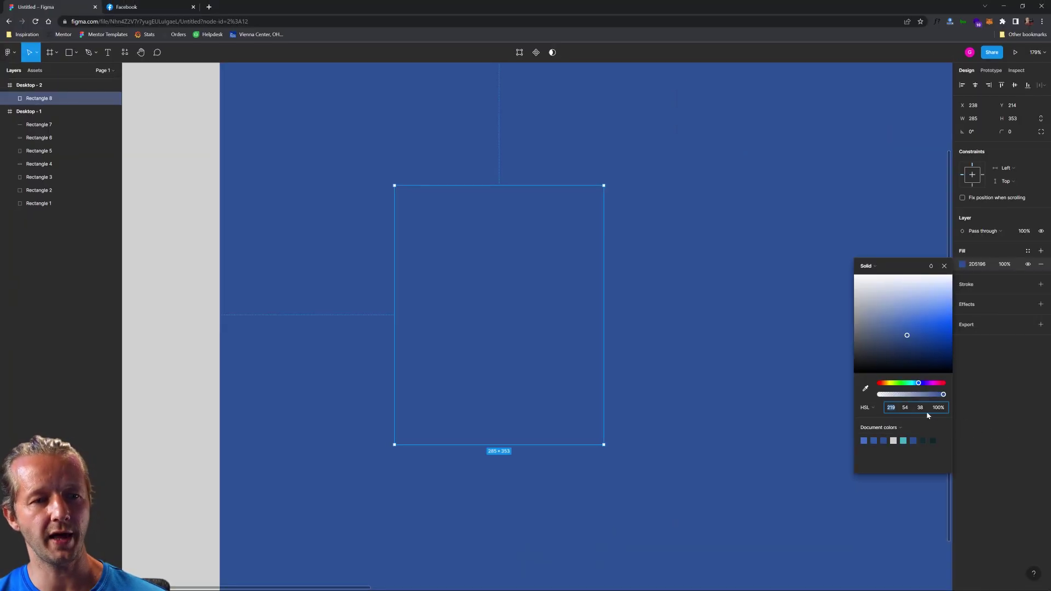
Try out card saturation values from 0 to 100, including 69, 78 and 18.
{"action": "left_click", "coordinate": [906, 409]}
{"action": "type", "text": "69"}
{"action": "key", "text": "Return"}
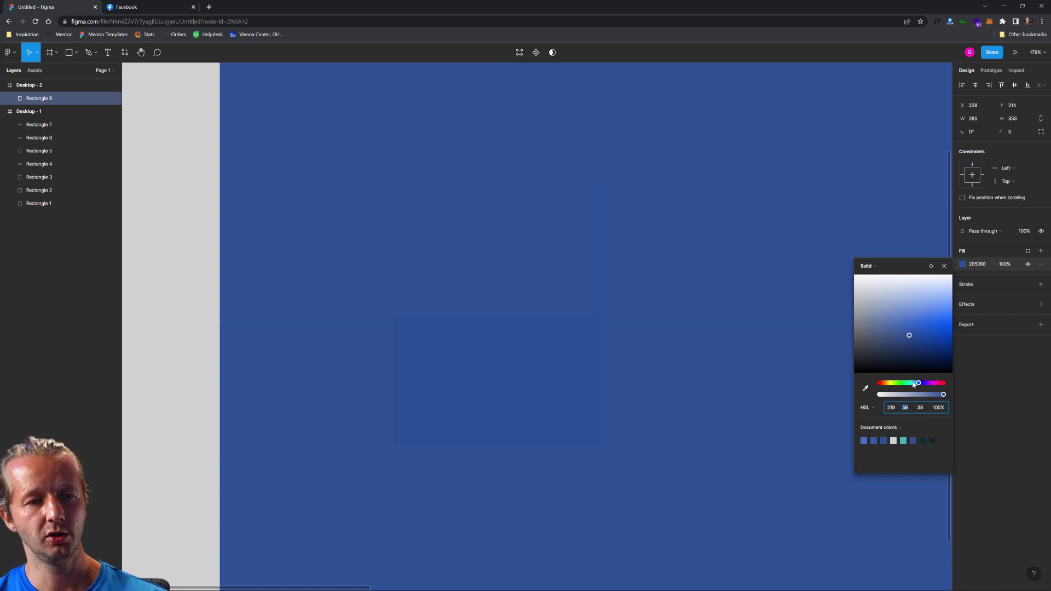
{"action": "key", "text": "Up"}
{"action": "key", "text": "Up"}
{"action": "key", "text": "Up"}
{"action": "key", "text": "Up"}
{"action": "key", "text": "Up"}
{"action": "key", "text": "Up"}
{"action": "key", "text": "Up"}
{"action": "key", "text": "Up"}
{"action": "key", "text": "Up"}
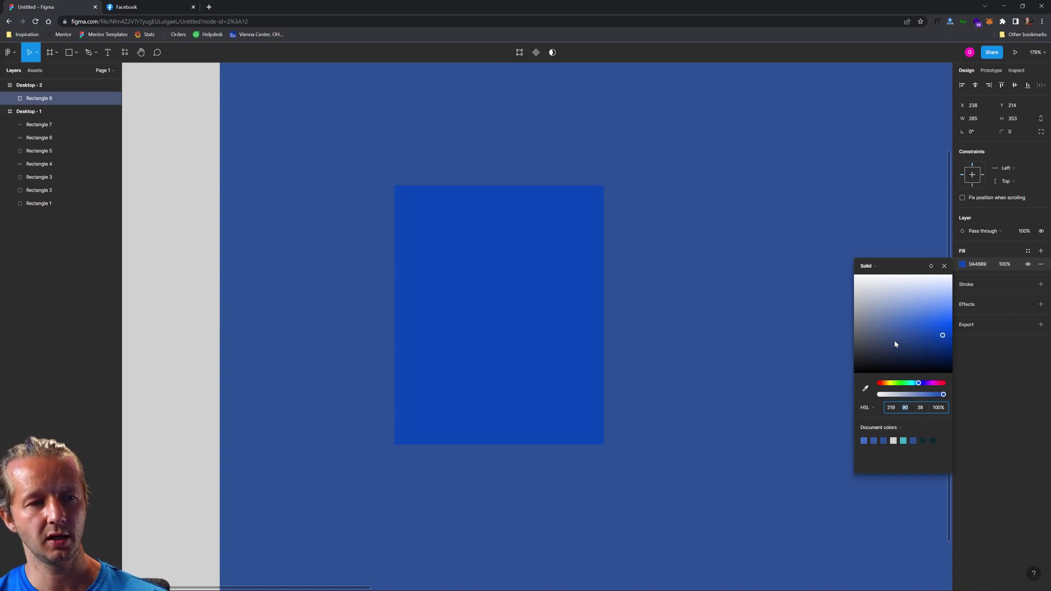
{"action": "key", "text": "shift+Down"}
{"action": "key", "text": "shift+Down"}
{"action": "key", "text": "shift+Down"}
{"action": "key", "text": "shift+Down"}
{"action": "key", "text": "shift+Down"}
{"action": "key", "text": "shift+Down"}
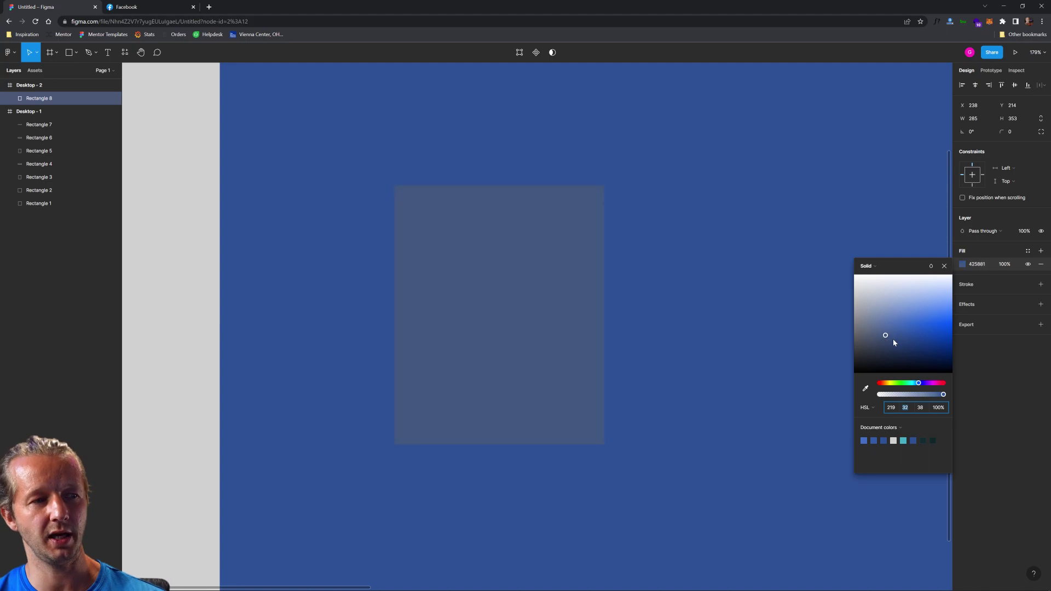
{"action": "key", "text": "Up"}
{"action": "key", "text": "Up"}
{"action": "key", "text": "Up"}
{"action": "key", "text": "Up"}
{"action": "key", "text": "Up"}
{"action": "key", "text": "Up"}
{"action": "key", "text": "Up"}
{"action": "key", "text": "Up"}
{"action": "key", "text": "Up"}
{"action": "key", "text": "Up"}
{"action": "key", "text": "Up"}
{"action": "key", "text": "Up"}
{"action": "key", "text": "Up"}
{"action": "key", "text": "Up"}
{"action": "key", "text": "Up"}
{"action": "key", "text": "Up"}
{"action": "key", "text": "Up"}
{"action": "key", "text": "Up"}
{"action": "key", "text": "Up"}
{"action": "key", "text": "Up"}
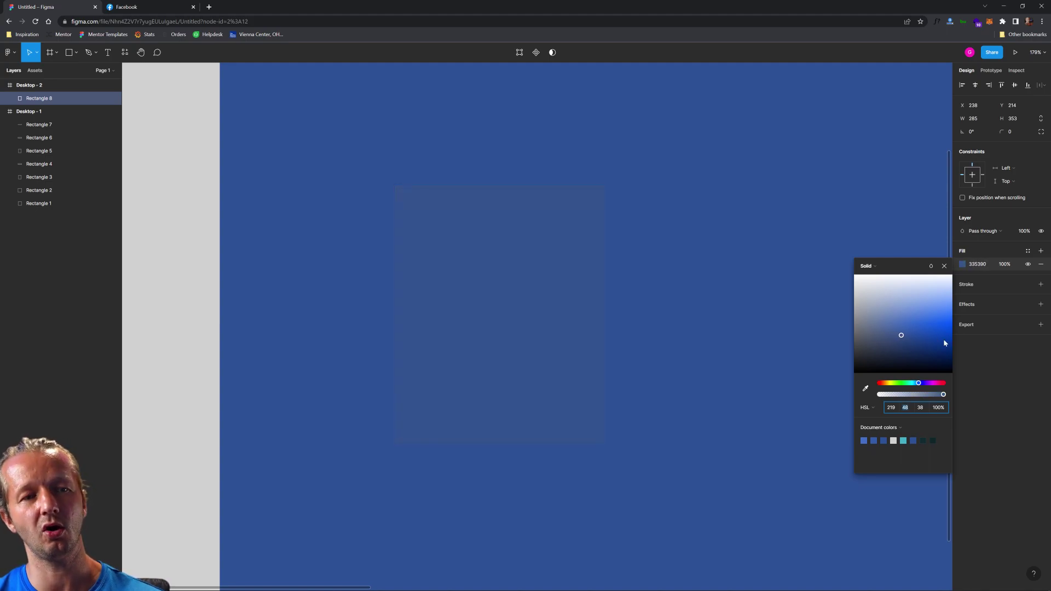
{"action": "key", "text": "Up"}
{"action": "key", "text": "Up"}
{"action": "key", "text": "Up"}
{"action": "key", "text": "Up"}
{"action": "key", "text": "Up"}
{"action": "key", "text": "Up"}
{"action": "key", "text": "Up"}
{"action": "key", "text": "Up"}
{"action": "key", "text": "Up"}
{"action": "key", "text": "Up"}
{"action": "key", "text": "Up"}
{"action": "key", "text": "Up"}
{"action": "key", "text": "Up"}
{"action": "key", "text": "Up"}
{"action": "key", "text": "Up"}
{"action": "key", "text": "Up"}
{"action": "key", "text": "Up"}
{"action": "key", "text": "Up"}
{"action": "key", "text": "Up"}
{"action": "key", "text": "Up"}
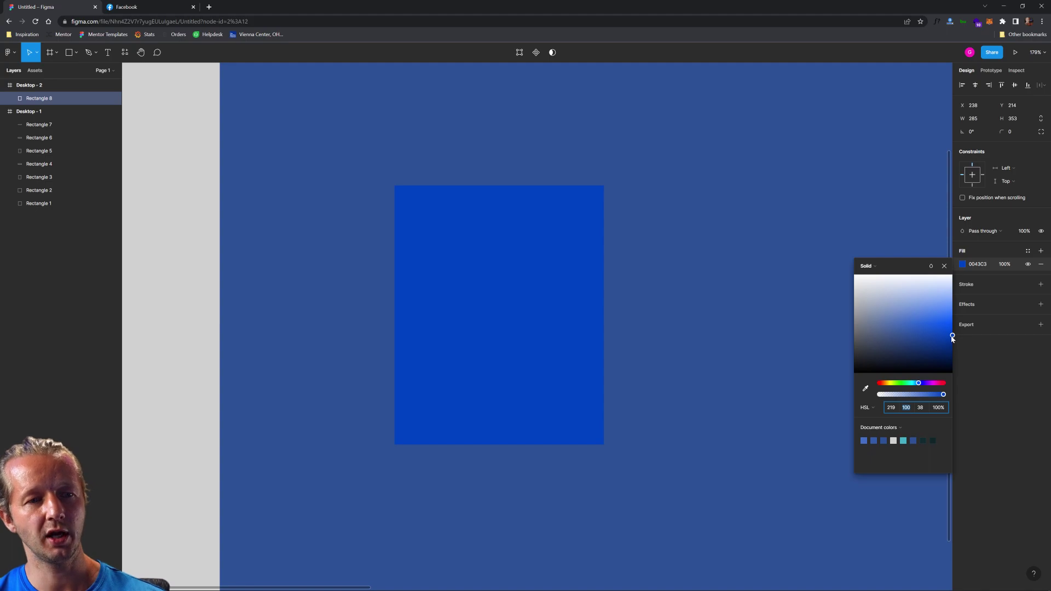
{"action": "key", "text": "Down"}
{"action": "key", "text": "Down"}
{"action": "key", "text": "Down"}
{"action": "key", "text": "Down"}
{"action": "key", "text": "Down"}
{"action": "key", "text": "Down"}
{"action": "key", "text": "Down"}
{"action": "key", "text": "Down"}
{"action": "key", "text": "Down"}
{"action": "key", "text": "Down"}
{"action": "key", "text": "Down"}
{"action": "key", "text": "Down"}
{"action": "key", "text": "Down"}
{"action": "key", "text": "Down"}
{"action": "key", "text": "Down"}
{"action": "key", "text": "Down"}
{"action": "key", "text": "Down"}
{"action": "key", "text": "Down"}
{"action": "key", "text": "Down"}
{"action": "key", "text": "Down"}
{"action": "key", "text": "Down"}
{"action": "key", "text": "Down"}
{"action": "key", "text": "Down"}
{"action": "key", "text": "Down"}
{"action": "key", "text": "Down"}
{"action": "key", "text": "Down"}
{"action": "key", "text": "Down"}
{"action": "key", "text": "Down"}
{"action": "key", "text": "Down"}
{"action": "key", "text": "Down"}
{"action": "key", "text": "Down"}
{"action": "key", "text": "Down"}
{"action": "key", "text": "Down"}
{"action": "key", "text": "Down"}
{"action": "key", "text": "Down"}
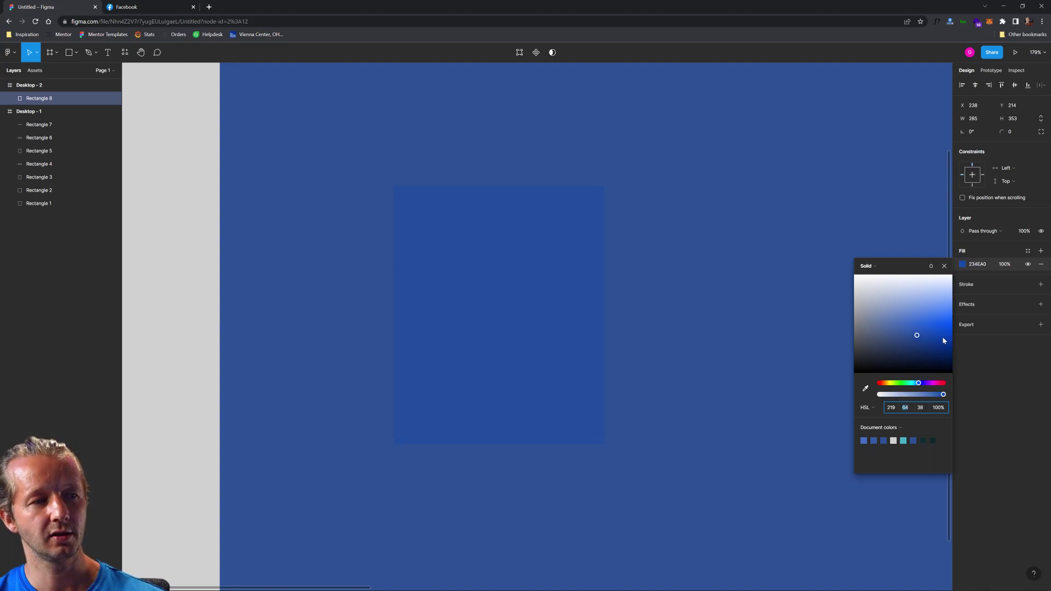
{"action": "key", "text": "Down"}
{"action": "key", "text": "Down"}
{"action": "key", "text": "Down"}
{"action": "key", "text": "Down"}
{"action": "key", "text": "Down"}
{"action": "key", "text": "Down"}
{"action": "key", "text": "Down"}
{"action": "key", "text": "Down"}
{"action": "key", "text": "Down"}
{"action": "key", "text": "Down"}
{"action": "key", "text": "Down"}
{"action": "key", "text": "Down"}
{"action": "key", "text": "Down"}
{"action": "key", "text": "Down"}
{"action": "key", "text": "Down"}
{"action": "key", "text": "Down"}
{"action": "key", "text": "Down"}
{"action": "key", "text": "Down"}
{"action": "key", "text": "Down"}
{"action": "key", "text": "Down"}
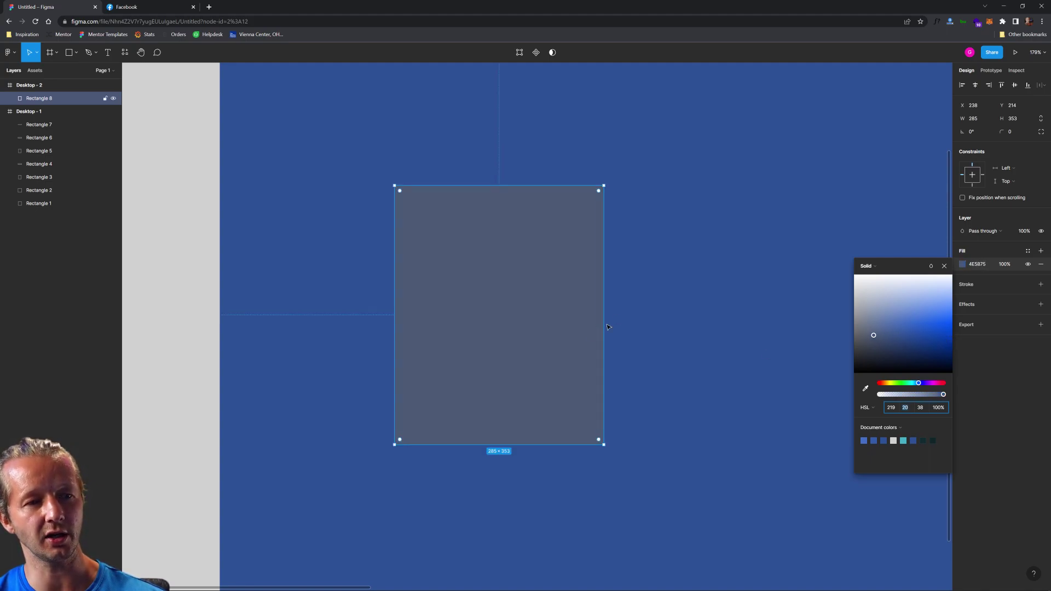
{"action": "key", "text": "Down"}
{"action": "key", "text": "Down"}
{"action": "key", "text": "Down"}
{"action": "key", "text": "Down"}
{"action": "key", "text": "Down"}
{"action": "key", "text": "Down"}
{"action": "key", "text": "Down"}
{"action": "key", "text": "Down"}
{"action": "key", "text": "Down"}
{"action": "key", "text": "Down"}
{"action": "key", "text": "Down"}
{"action": "key", "text": "Down"}
{"action": "key", "text": "Down"}
{"action": "key", "text": "Down"}
{"action": "key", "text": "Down"}
{"action": "key", "text": "Down"}
{"action": "key", "text": "Down"}
{"action": "key", "text": "Down"}
{"action": "key", "text": "Down"}
{"action": "key", "text": "Down"}
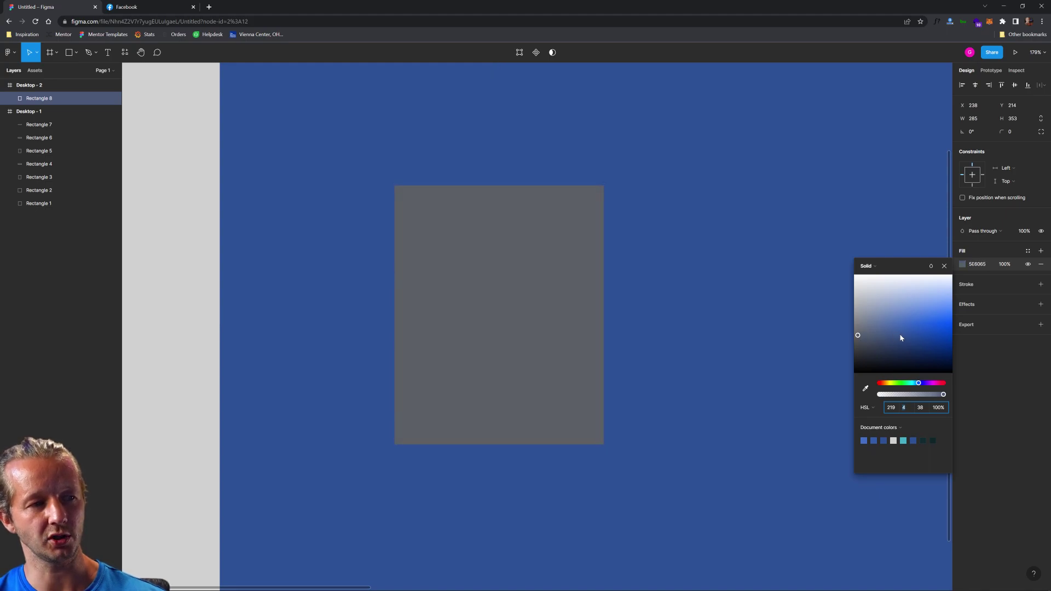
{"action": "key", "text": "Up"}
{"action": "key", "text": "Up"}
{"action": "key", "text": "Up"}
{"action": "key", "text": "Up"}
{"action": "key", "text": "Up"}
{"action": "key", "text": "Up"}
{"action": "key", "text": "Up"}
{"action": "key", "text": "Up"}
{"action": "key", "text": "Up"}
{"action": "key", "text": "Up"}
{"action": "key", "text": "Up"}
{"action": "key", "text": "Up"}
{"action": "key", "text": "Up"}
{"action": "key", "text": "Up"}
{"action": "key", "text": "Up"}
{"action": "key", "text": "Up"}
{"action": "key", "text": "Up"}
{"action": "key", "text": "Up"}
{"action": "key", "text": "Up"}
{"action": "key", "text": "Up"}
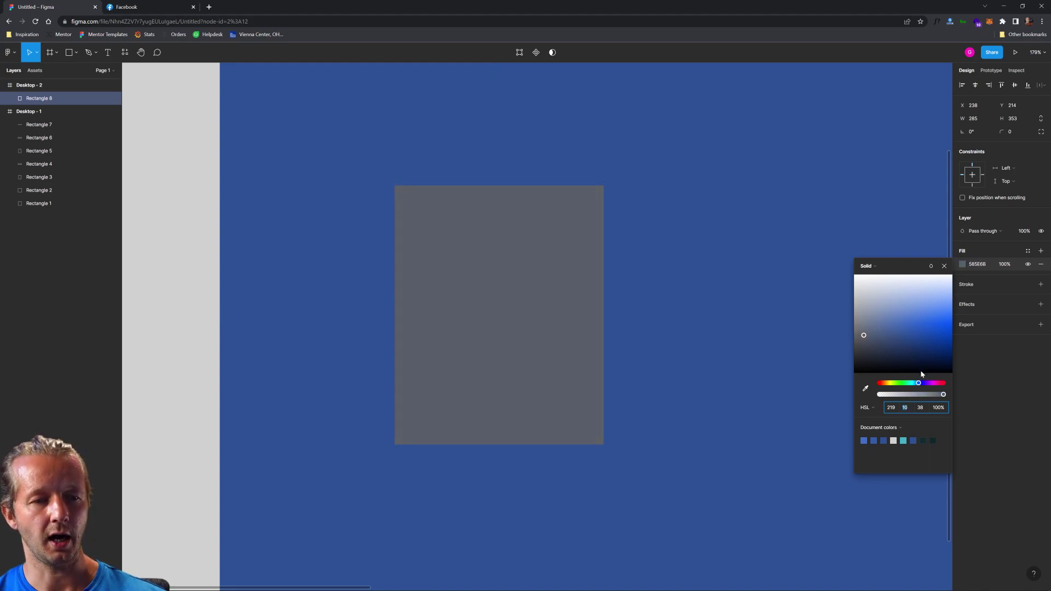
Reset the card to the background blue, then raise HSL lightness to 43 (335BA9).
{"action": "key", "text": "Return"}
{"action": "key", "text": "i"}
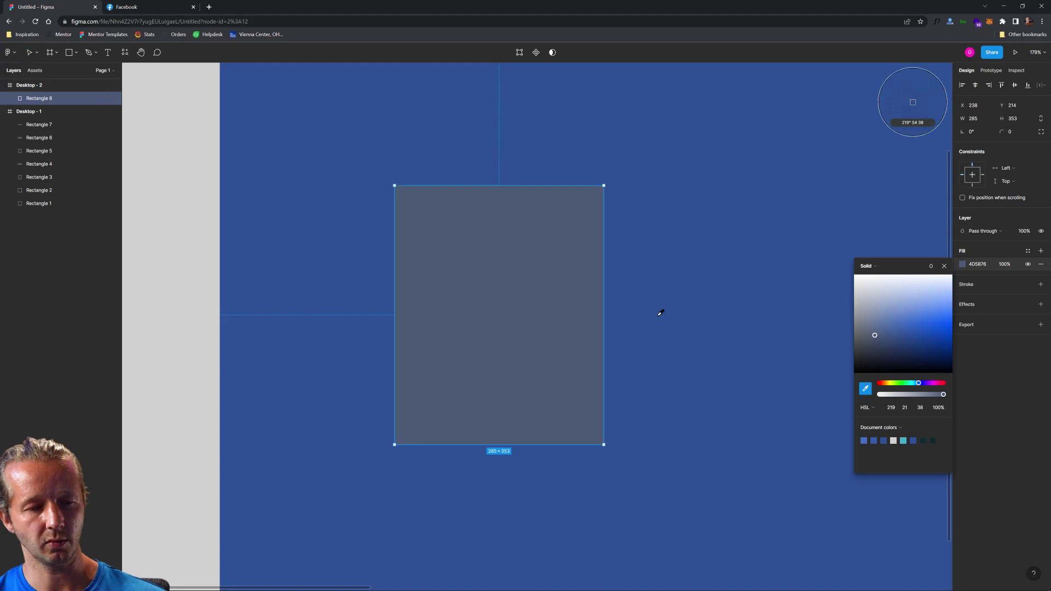
{"action": "left_click", "coordinate": [754, 309]}
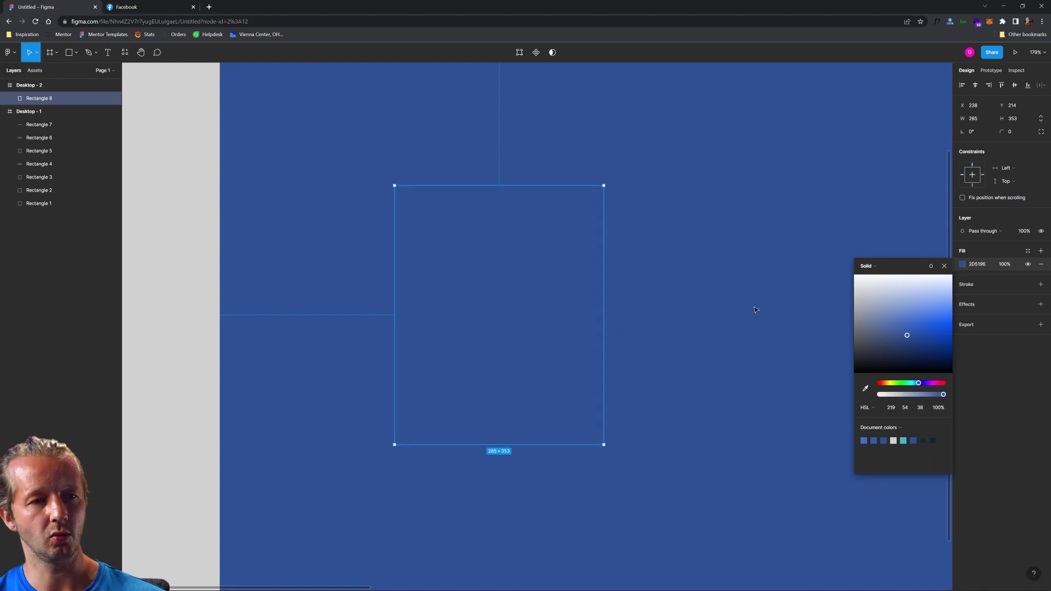
{"action": "left_click", "coordinate": [920, 408]}
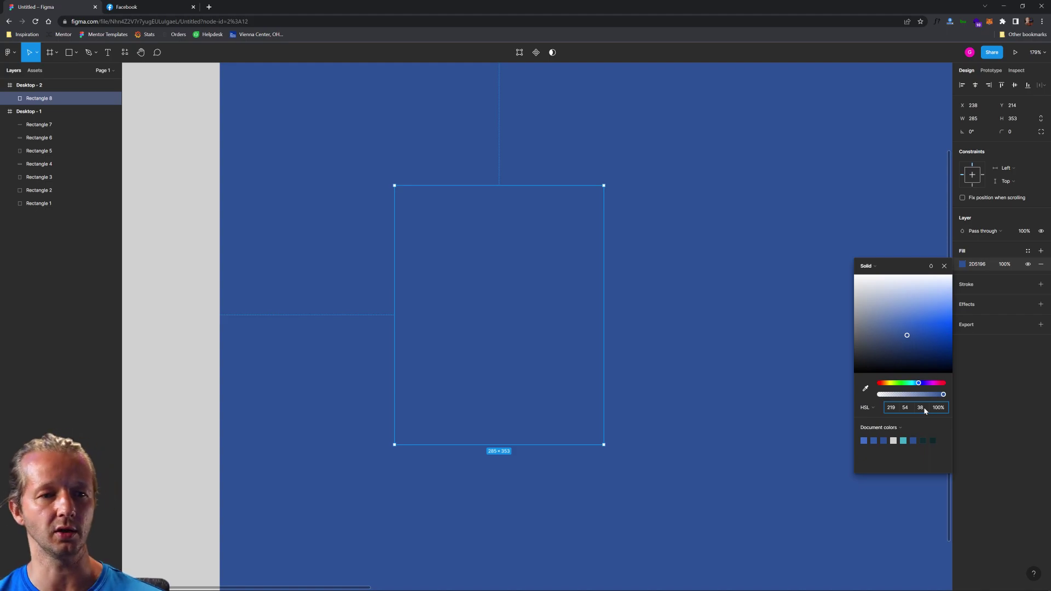
{"action": "key", "text": "Up"}
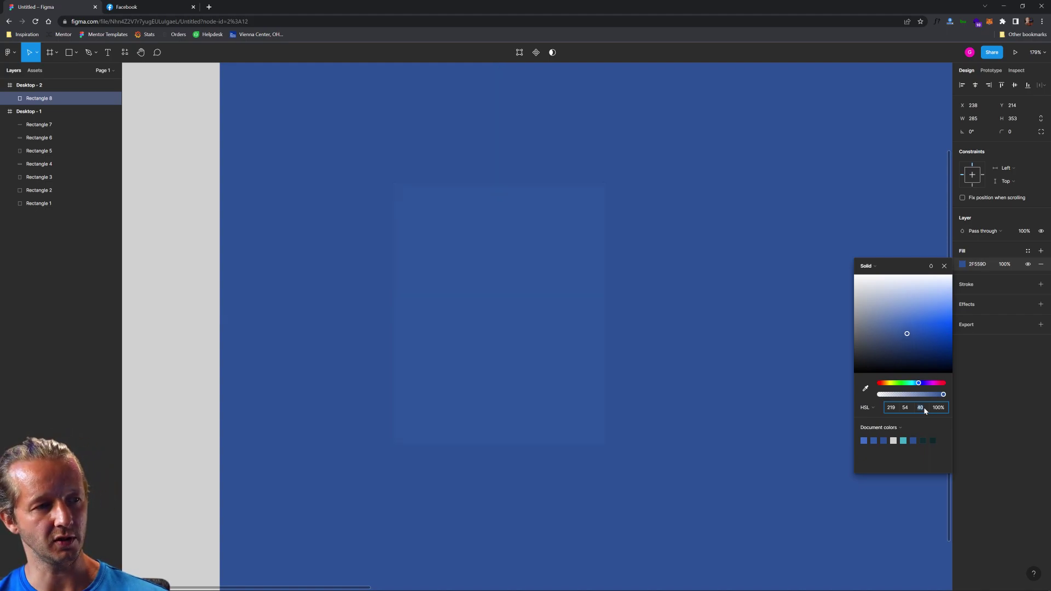
{"action": "key", "text": "Up"}
{"action": "key", "text": "Up"}
{"action": "key", "text": "Up"}
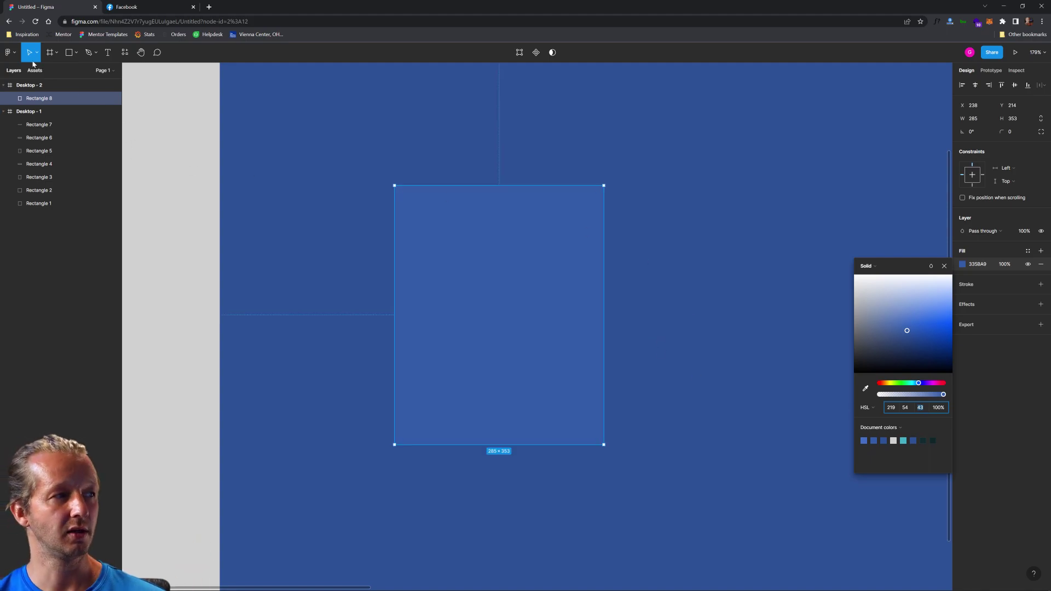
{"action": "left_click", "coordinate": [726, 175]}
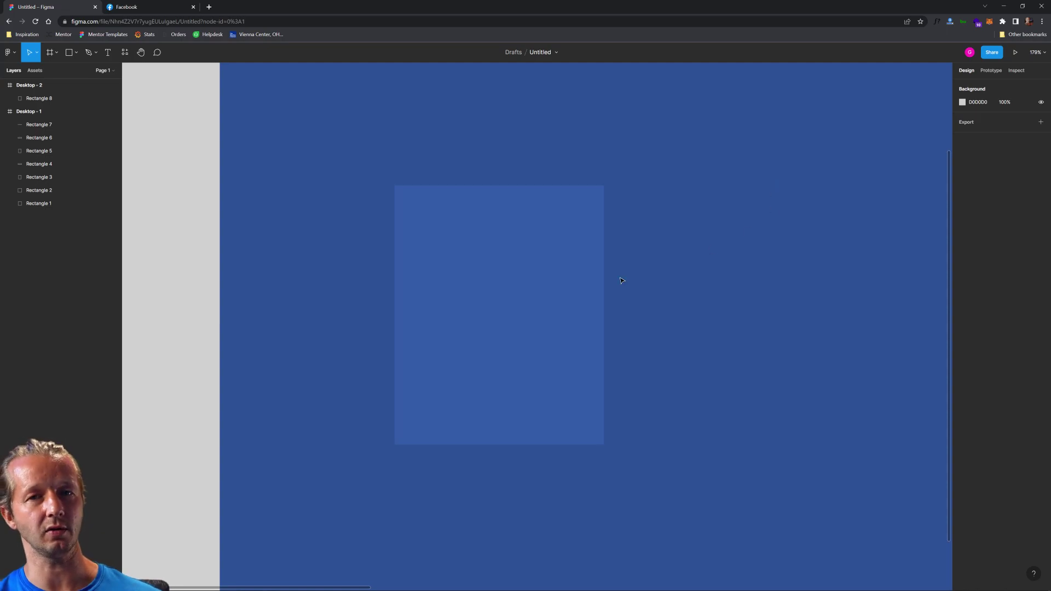
Duplicate the card and shrink the copy into a 285×52 strip across its top.
{"action": "left_click", "coordinate": [594, 276]}
{"action": "left_click", "coordinate": [648, 266]}
{"action": "left_click", "coordinate": [540, 324]}
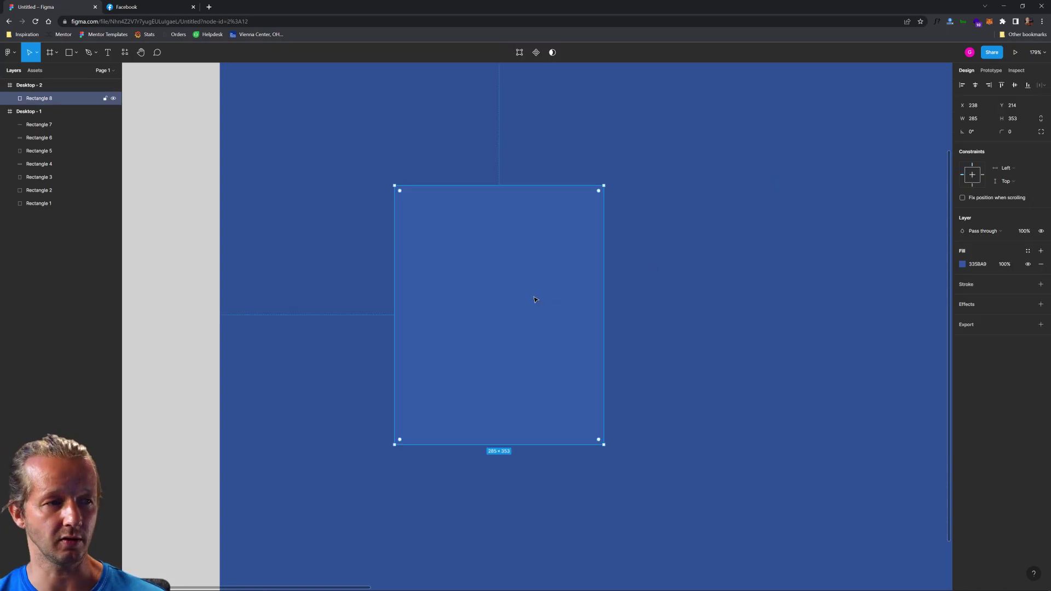
{"action": "key", "text": "ctrl+d"}
{"action": "left_click_drag", "start_coordinate": [554, 444], "coordinate": [547, 223]}
Darken the header strip's fill to HSL lightness 32 (26447E).
{"action": "left_click", "coordinate": [962, 264]}
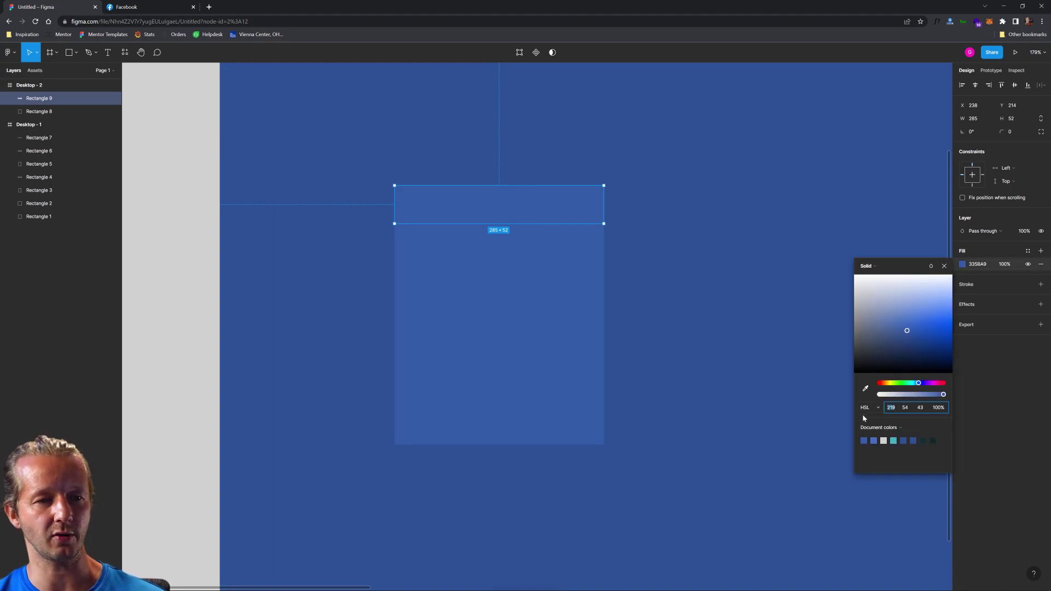
{"action": "left_click", "coordinate": [920, 408]}
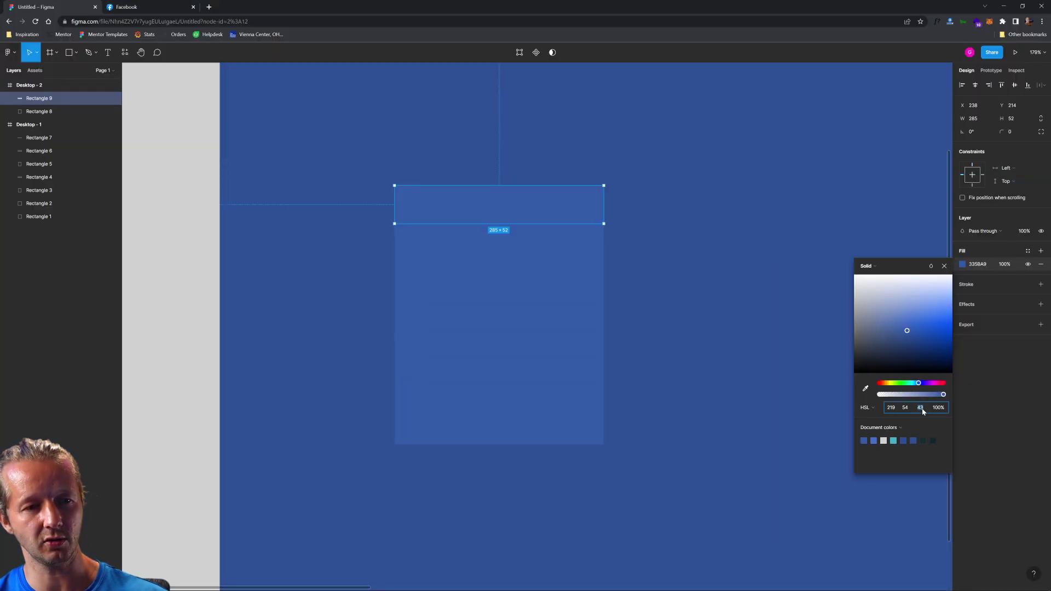
{"action": "type", "text": "38"}
{"action": "key", "text": "Return"}
{"action": "type", "text": "35"}
{"action": "key", "text": "Return"}
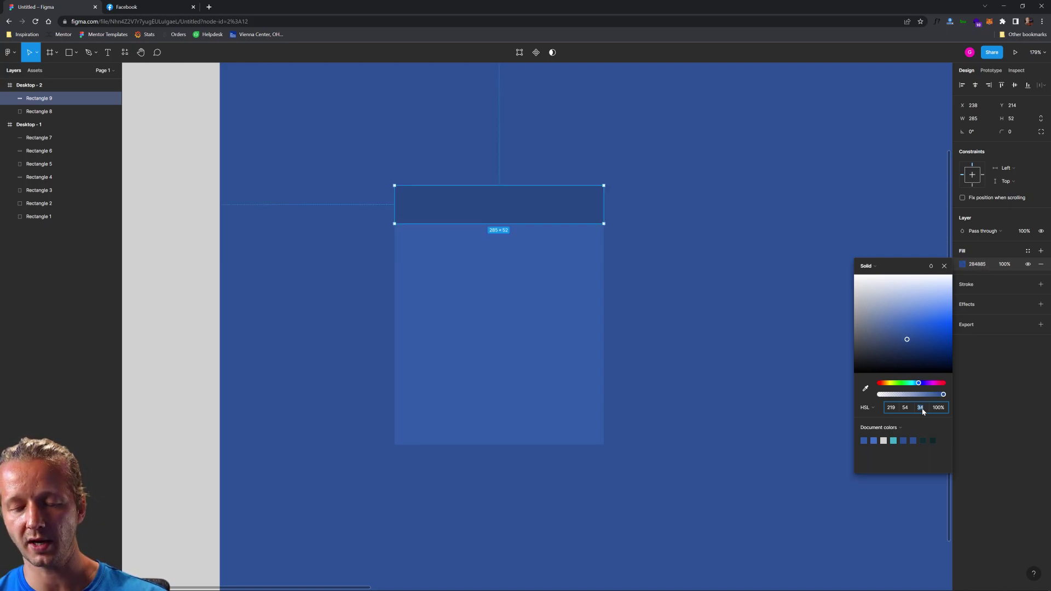
{"action": "key", "text": "Down"}
{"action": "key", "text": "Down"}
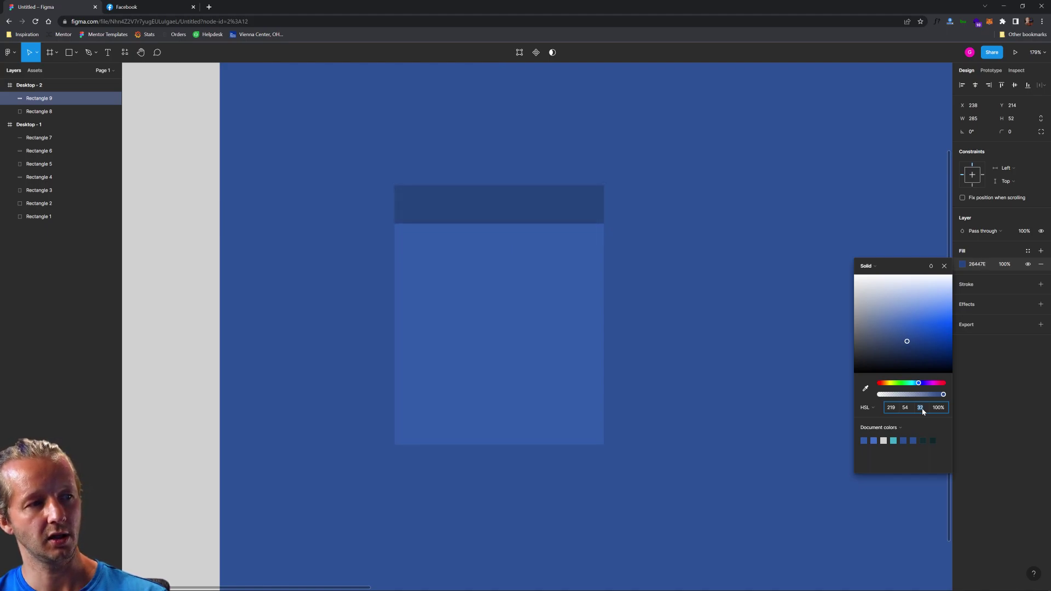
{"action": "left_click", "coordinate": [628, 213]}
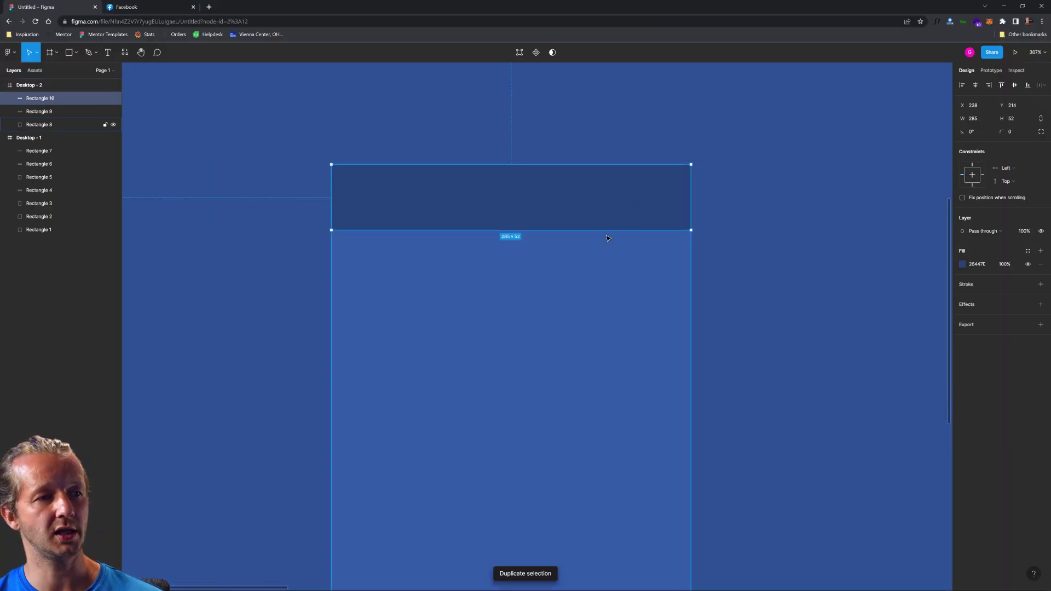
Shrink the header copy into a 285×4 accent bar coloured bright blue 3370E6.
{"action": "left_click_drag", "start_coordinate": [610, 229], "coordinate": [629, 167]}
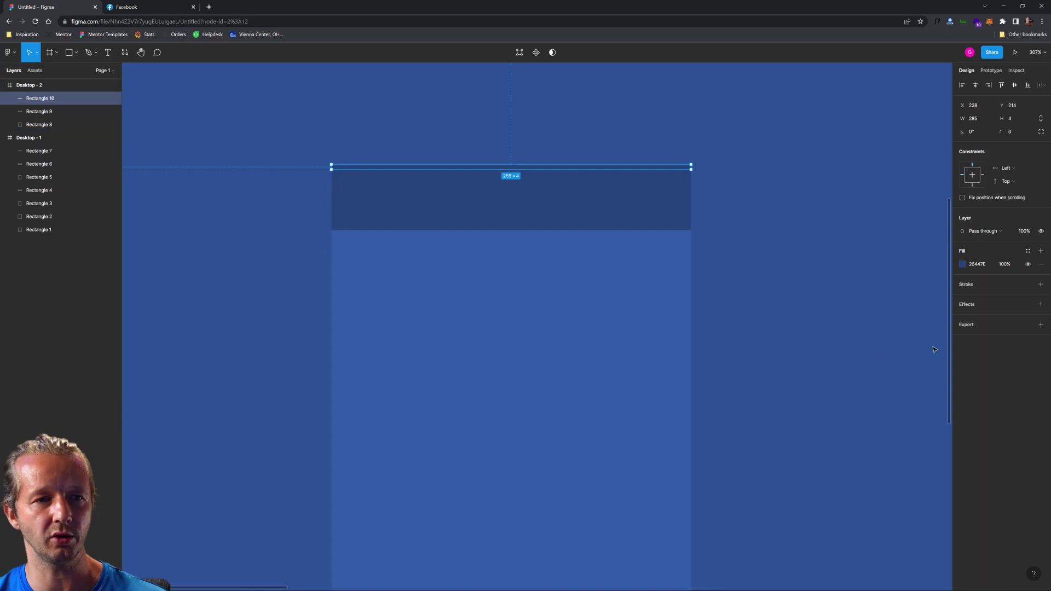
{"action": "left_click", "coordinate": [963, 265]}
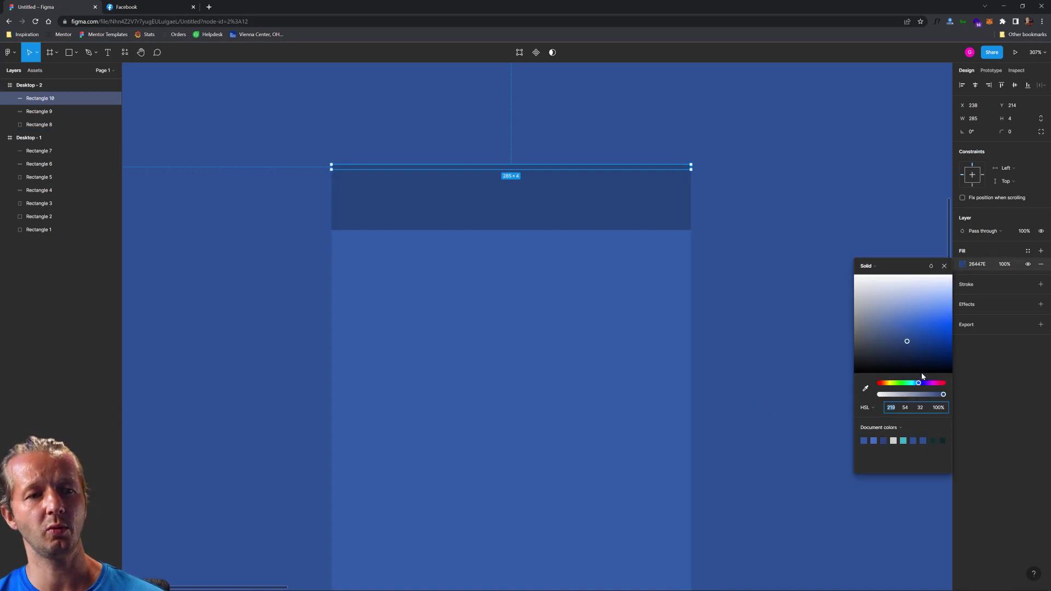
{"action": "left_click", "coordinate": [920, 407]}
{"action": "key", "text": "Up"}
{"action": "key", "text": "Up"}
{"action": "key", "text": "Up"}
{"action": "key", "text": "Up"}
{"action": "key", "text": "Up"}
{"action": "key", "text": "Up"}
{"action": "key", "text": "Up"}
{"action": "key", "text": "Up"}
{"action": "key", "text": "Up"}
{"action": "key", "text": "Up"}
{"action": "key", "text": "Up"}
{"action": "key", "text": "Up"}
{"action": "key", "text": "Up"}
{"action": "key", "text": "Up"}
{"action": "key", "text": "Up"}
{"action": "key", "text": "Up"}
{"action": "key", "text": "Up"}
{"action": "key", "text": "Up"}
{"action": "key", "text": "Up"}
{"action": "key", "text": "Up"}
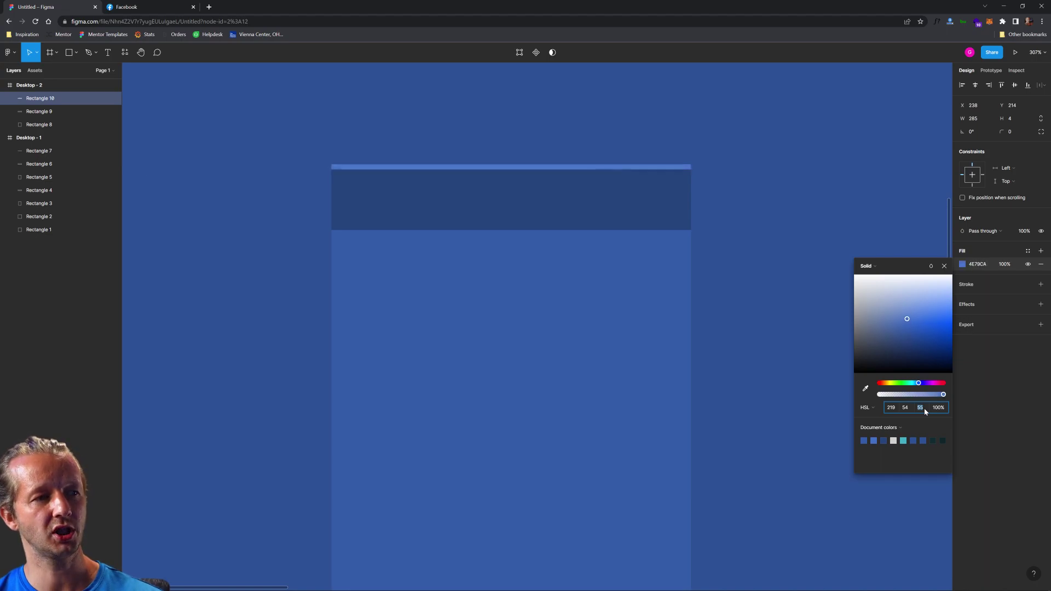
{"action": "key", "text": "Down"}
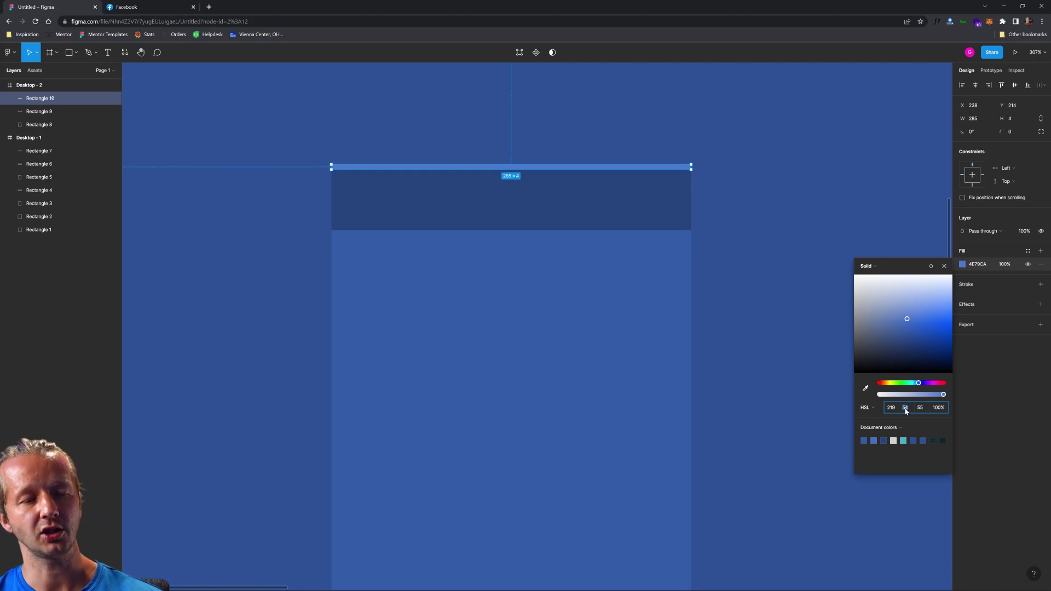
{"action": "key", "text": "Up"}
{"action": "key", "text": "Up"}
{"action": "key", "text": "Up"}
{"action": "key", "text": "Up"}
{"action": "key", "text": "Up"}
{"action": "key", "text": "Up"}
{"action": "key", "text": "Up"}
{"action": "key", "text": "Up"}
{"action": "key", "text": "Up"}
{"action": "key", "text": "Up"}
{"action": "key", "text": "Up"}
{"action": "key", "text": "Up"}
{"action": "key", "text": "Up"}
{"action": "key", "text": "Up"}
{"action": "key", "text": "Up"}
{"action": "key", "text": "Up"}
{"action": "key", "text": "Up"}
{"action": "key", "text": "Up"}
{"action": "key", "text": "Up"}
{"action": "key", "text": "Up"}
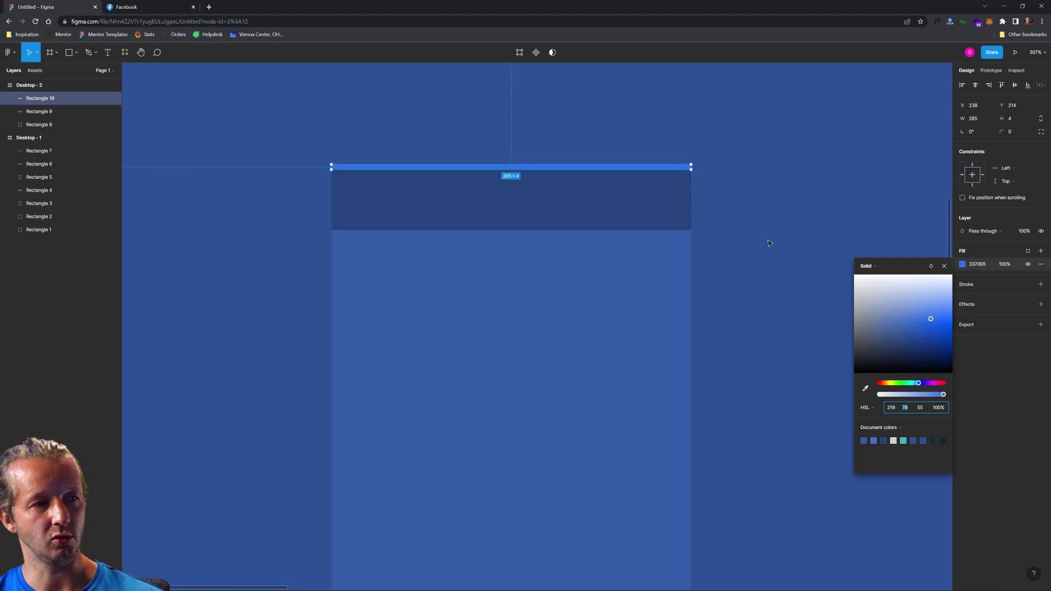
{"action": "left_click", "coordinate": [780, 223]}
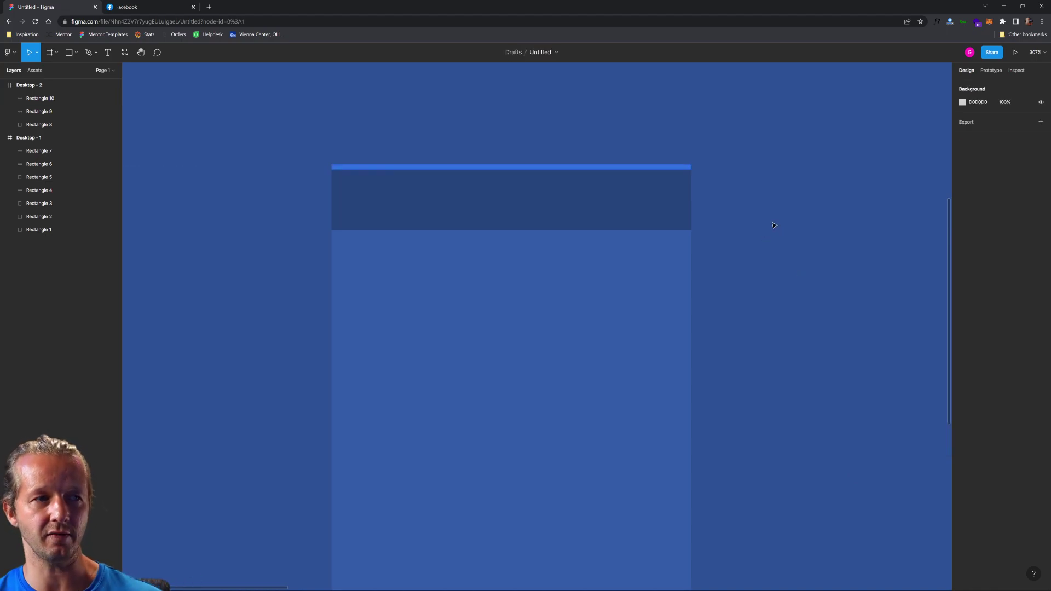
{"action": "scroll", "coordinate": [716, 170], "scroll_direction": "up", "scroll_amount": 5}
{"action": "scroll", "coordinate": [729, 171], "scroll_direction": "down", "scroll_amount": 2}
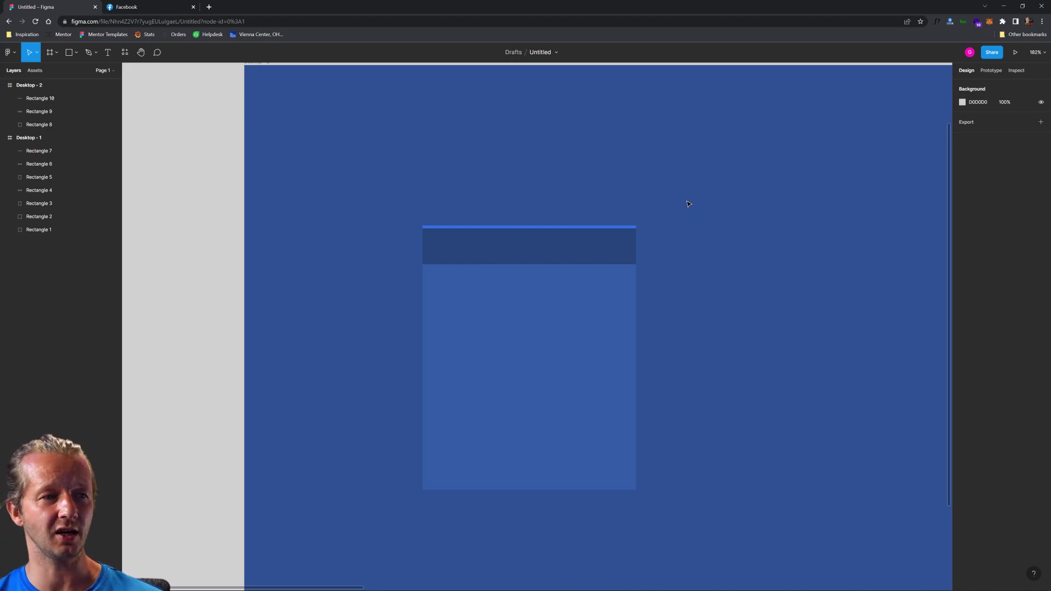
Select the card's three rectangles and duplicate them into a second card on the right.
{"action": "left_click_drag", "start_coordinate": [686, 198], "coordinate": [513, 518]}
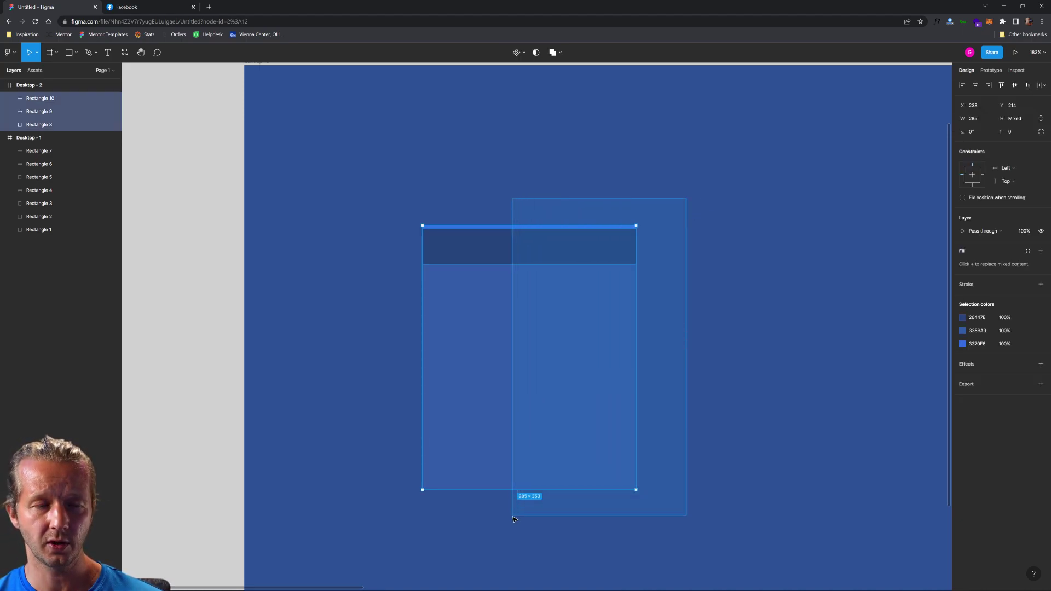
{"action": "left_click", "coordinate": [592, 518]}
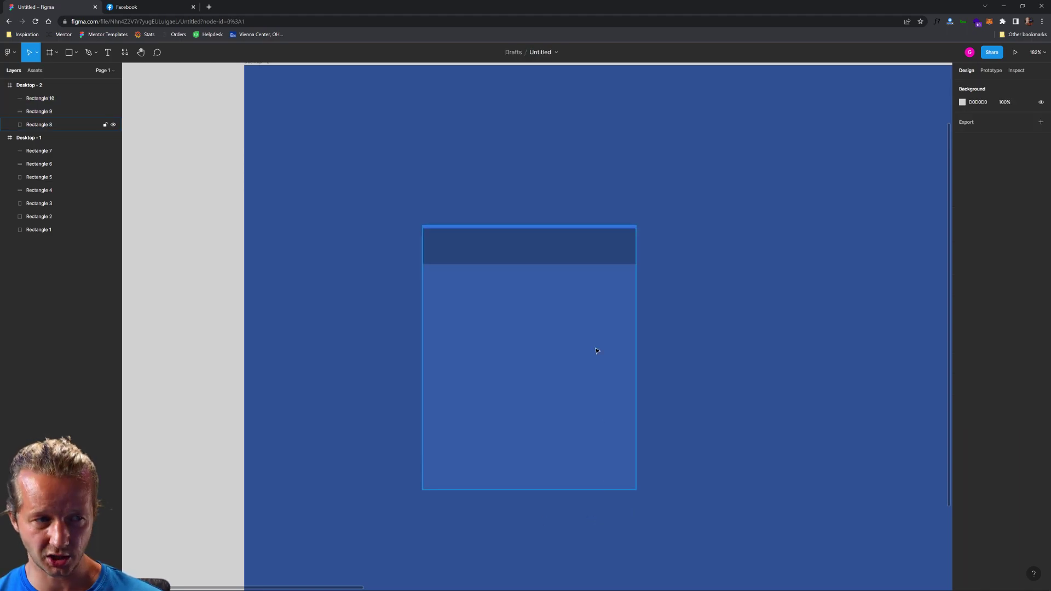
{"action": "left_click_drag", "start_coordinate": [659, 257], "coordinate": [608, 279]}
{"action": "left_click", "coordinate": [683, 265]}
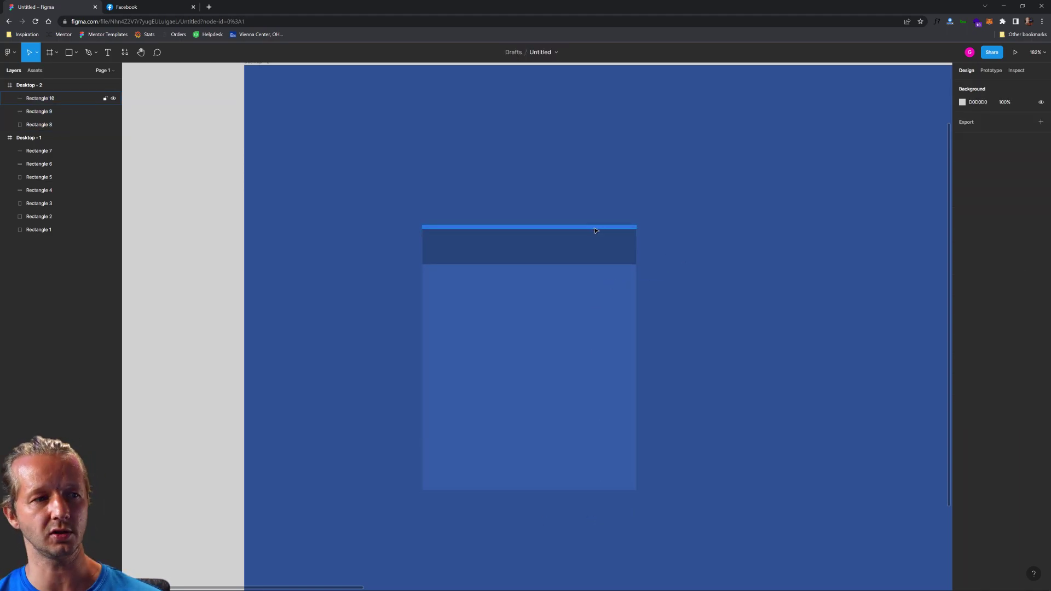
{"action": "left_click", "coordinate": [596, 230]}
{"action": "left_click_drag", "start_coordinate": [591, 185], "coordinate": [553, 303]}
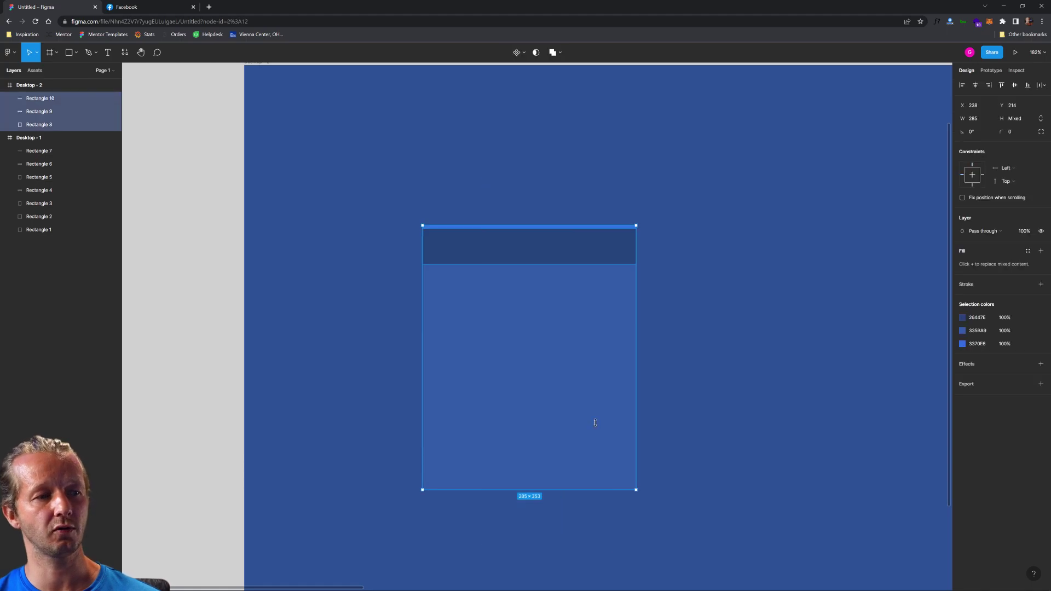
{"action": "key", "text": "ctrl+d"}
{"action": "left_click", "coordinate": [718, 171]}
{"action": "scroll", "coordinate": [610, 159], "scroll_direction": "right", "scroll_amount": 3}
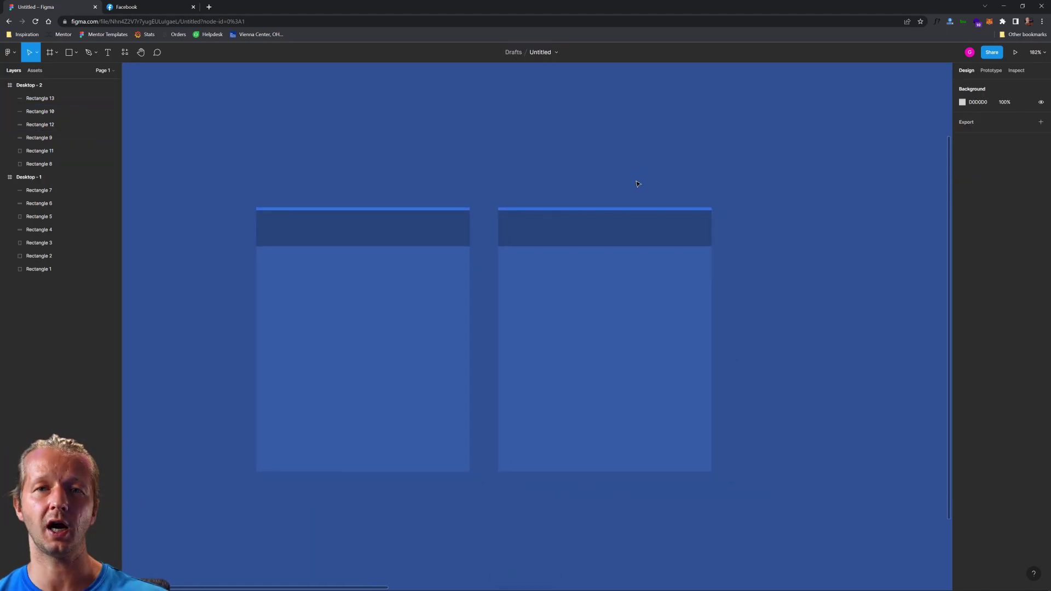
{"action": "left_click", "coordinate": [622, 209]}
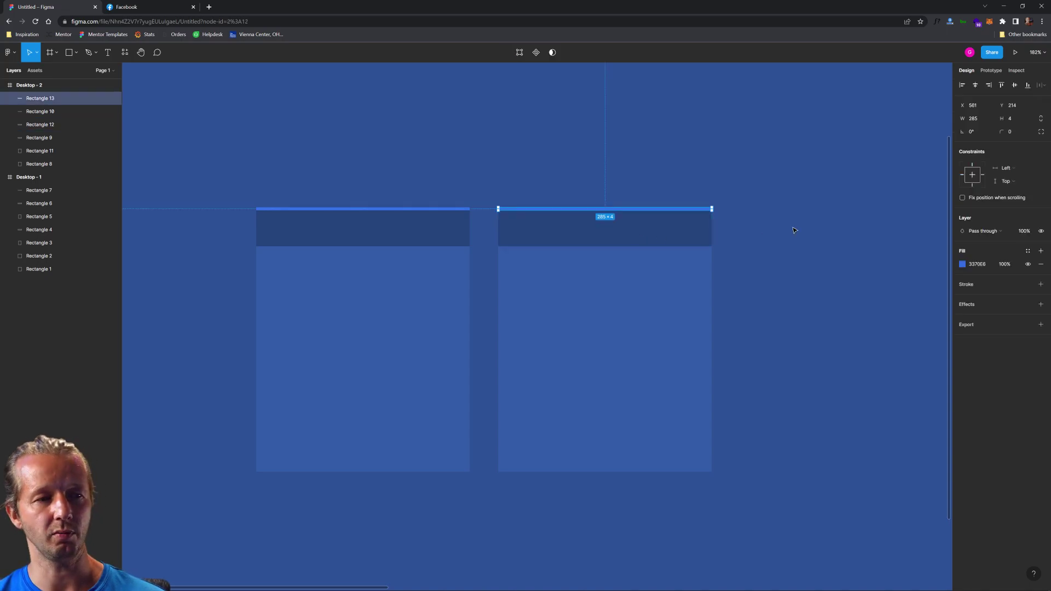
Shift the right card's accent bar fill to violet-blue hue 241 (about 3633E6).
{"action": "left_click", "coordinate": [962, 264]}
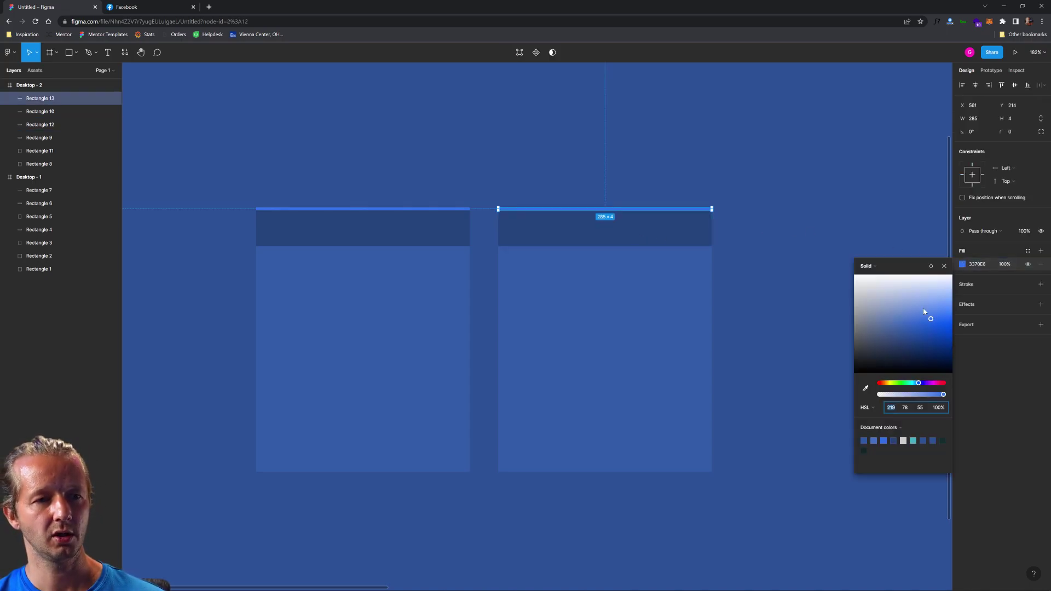
{"action": "left_click", "coordinate": [893, 411]}
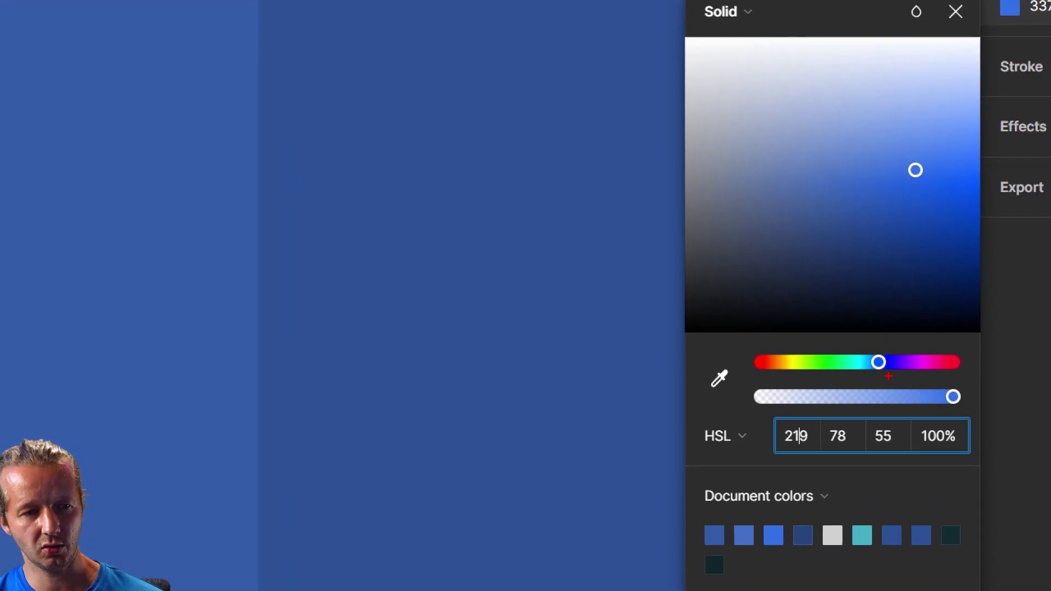
{"action": "mouse_move", "coordinate": [888, 376]}
{"action": "left_mouse_down"}
{"action": "mouse_move", "coordinate": [883, 348]}
{"action": "mouse_move", "coordinate": [867, 370]}
{"action": "left_mouse_up"}
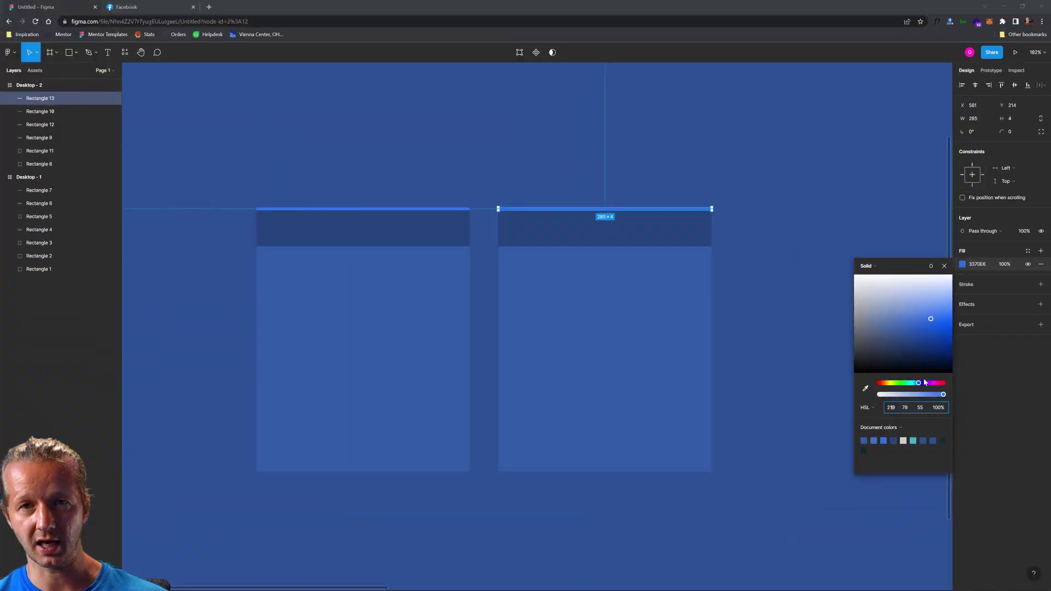
{"action": "left_click_drag", "start_coordinate": [918, 387], "coordinate": [912, 389]}
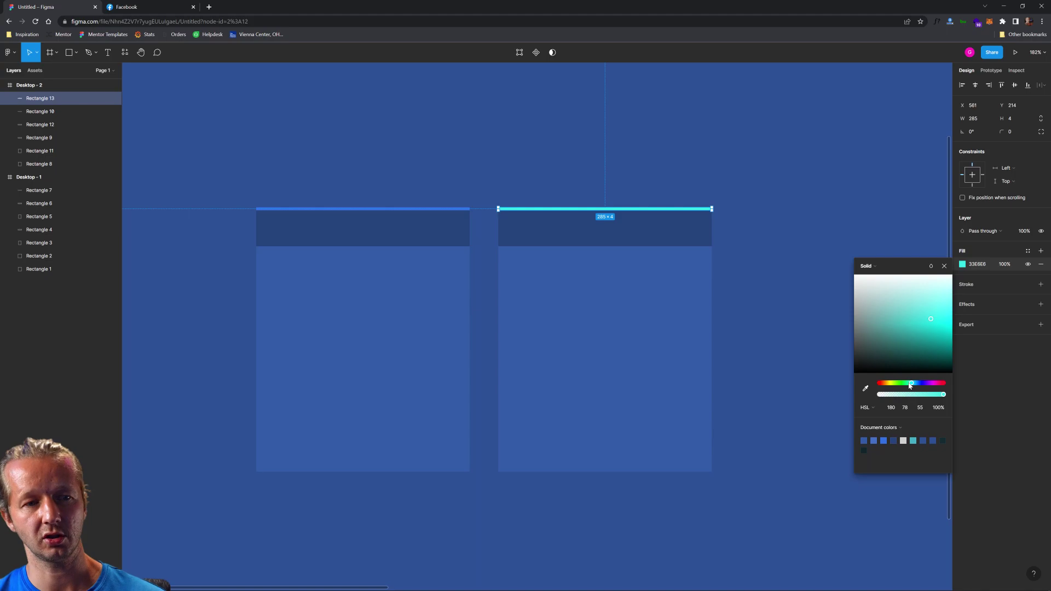
{"action": "left_click_drag", "start_coordinate": [911, 383], "coordinate": [924, 387]}
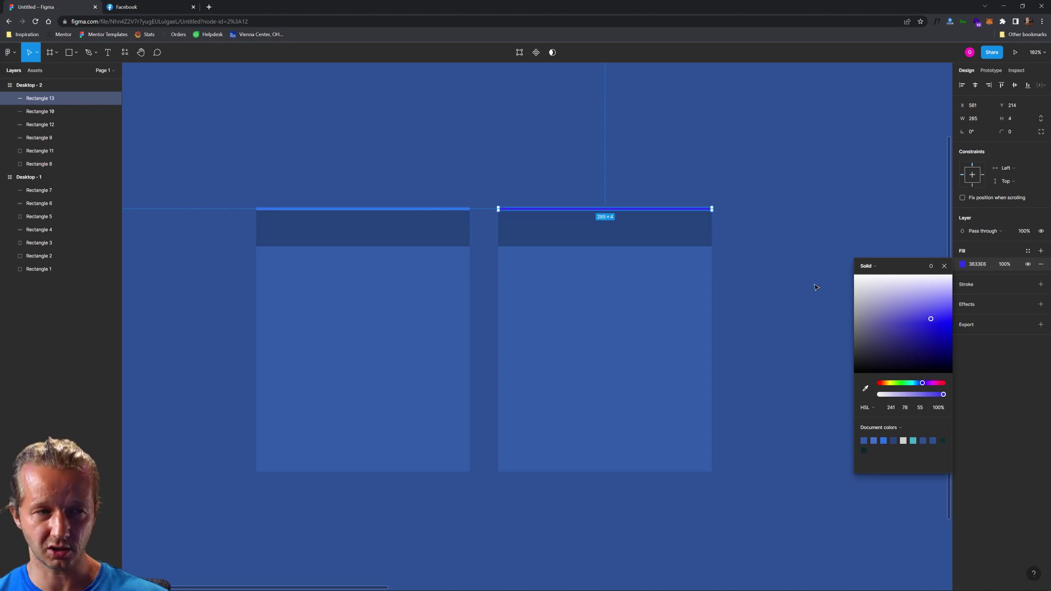
{"action": "left_click", "coordinate": [787, 243]}
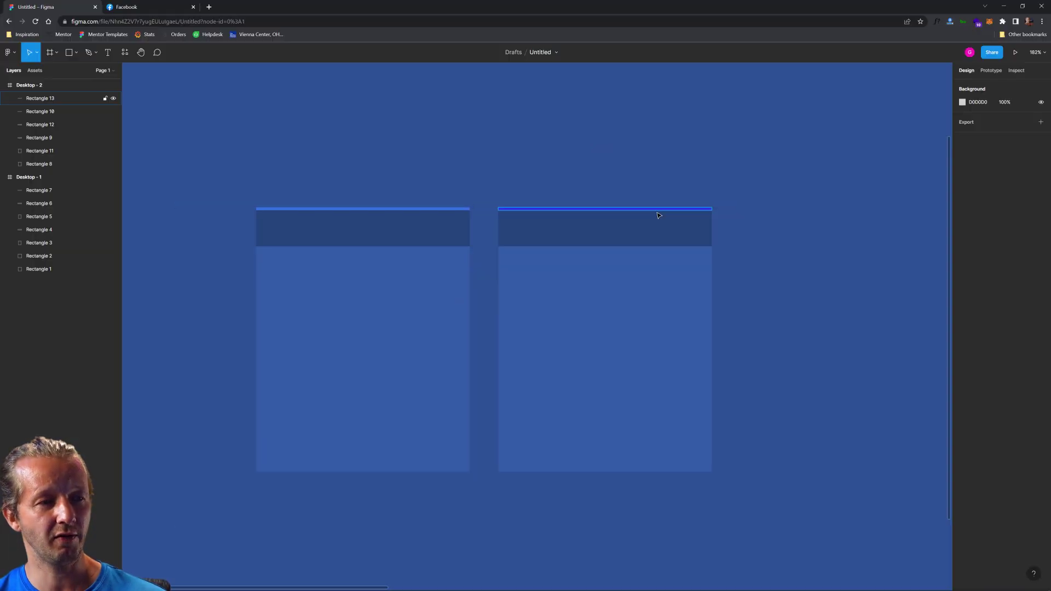
Set the right card's accent bar fill to HSL lightness 72, giving soft lavender 8280EF.
{"action": "left_click", "coordinate": [780, 179]}
{"action": "left_click", "coordinate": [962, 264]}
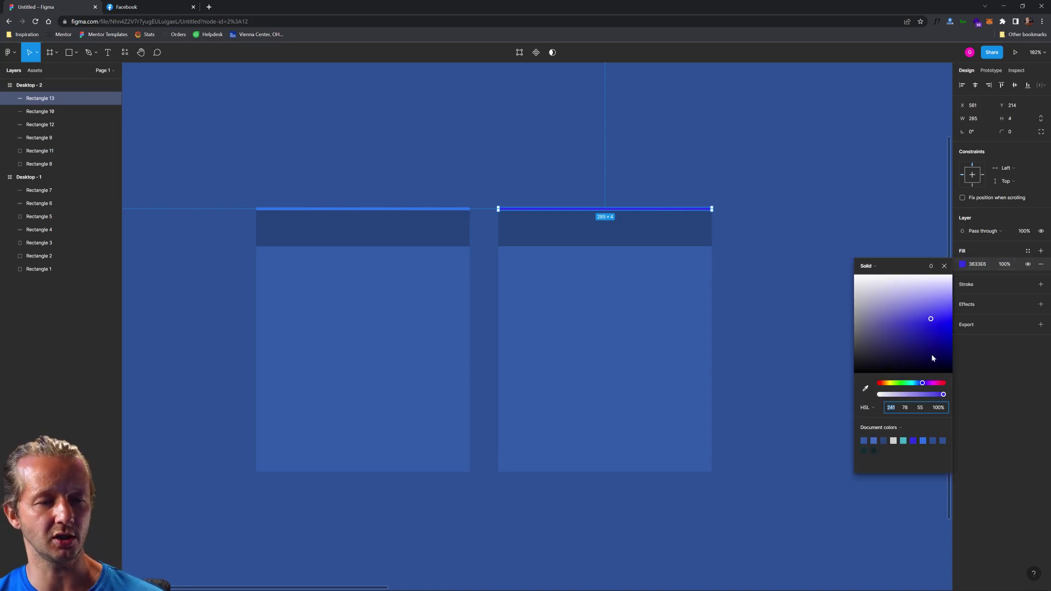
{"action": "left_click", "coordinate": [920, 408]}
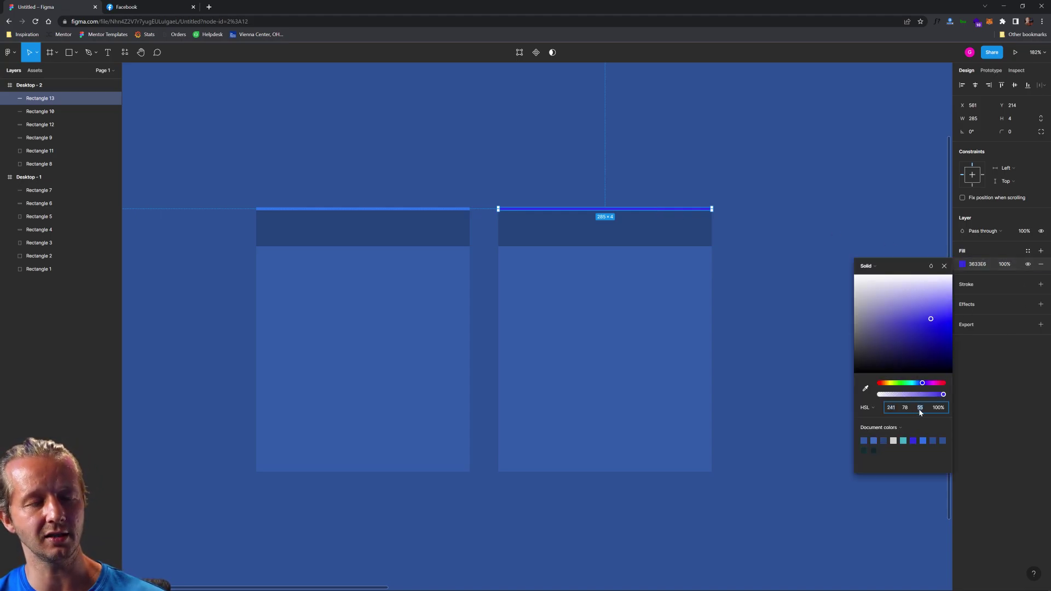
{"action": "type", "text": "70"}
{"action": "key", "text": "Return"}
{"action": "key", "text": "Up"}
{"action": "key", "text": "Up"}
{"action": "key", "text": "Up"}
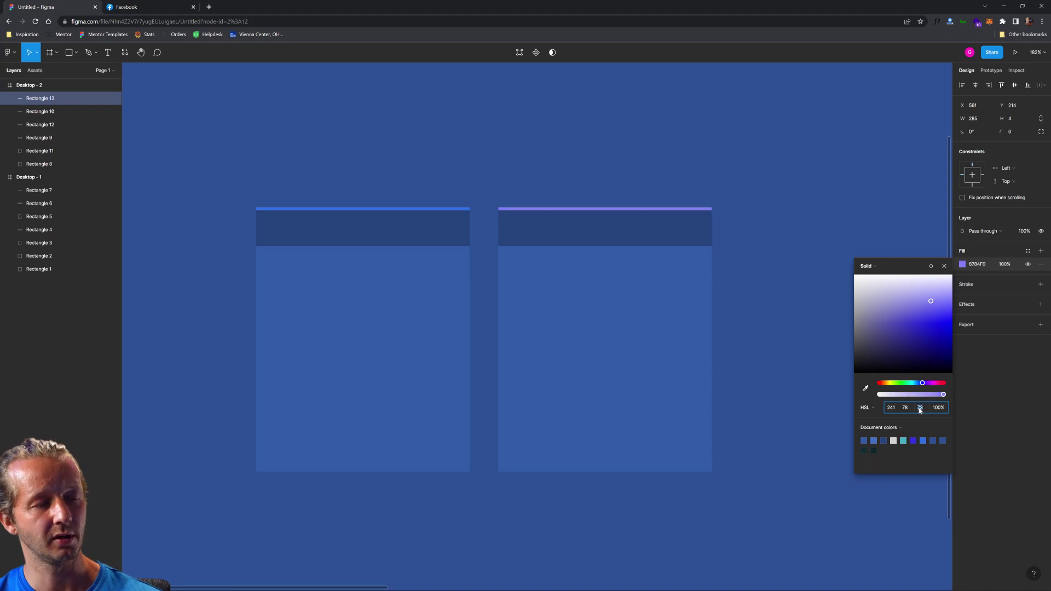
{"action": "key", "text": "Up"}
{"action": "key", "text": "Up"}
{"action": "key", "text": "Down"}
{"action": "key", "text": "Down"}
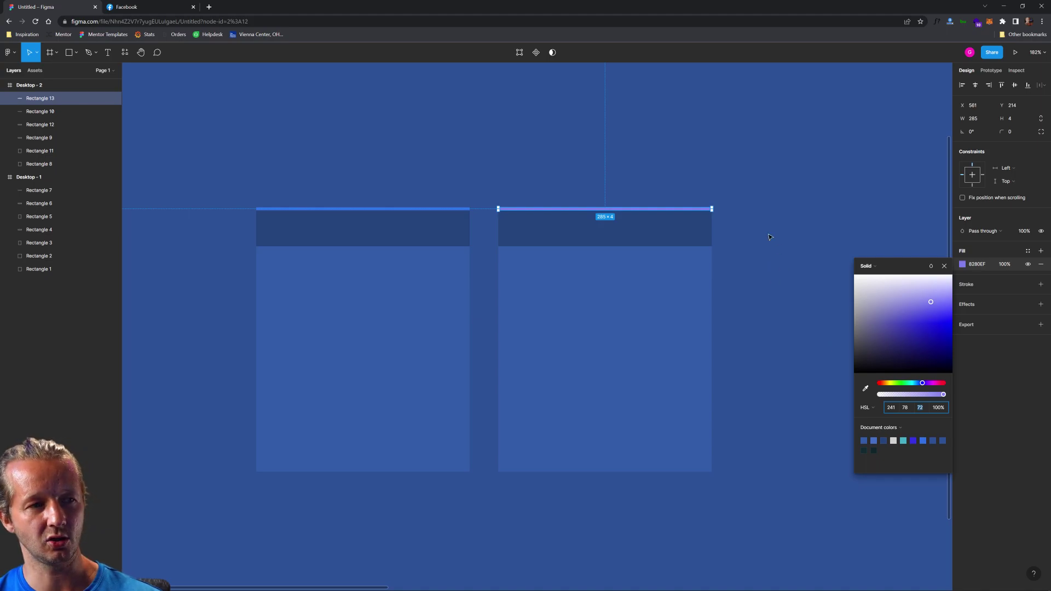
{"action": "left_click", "coordinate": [733, 210]}
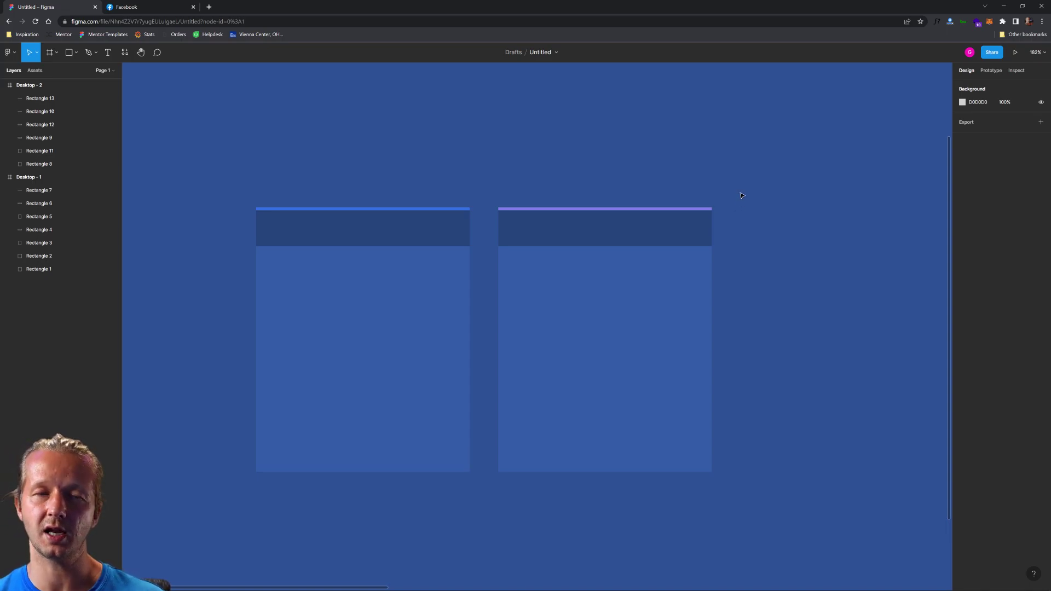
Duplicate the left card's three rectangles to make a third card on the right.
{"action": "left_click", "coordinate": [684, 208]}
{"action": "key", "text": "Escape"}
{"action": "left_click_drag", "start_coordinate": [737, 205], "coordinate": [647, 203]}
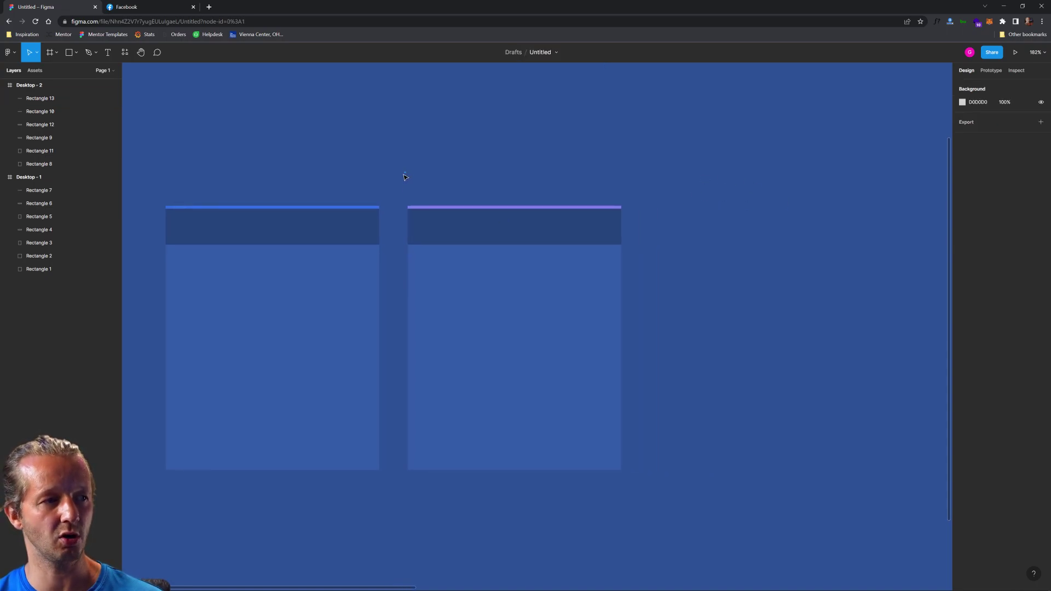
{"action": "left_click_drag", "start_coordinate": [392, 180], "coordinate": [355, 323]}
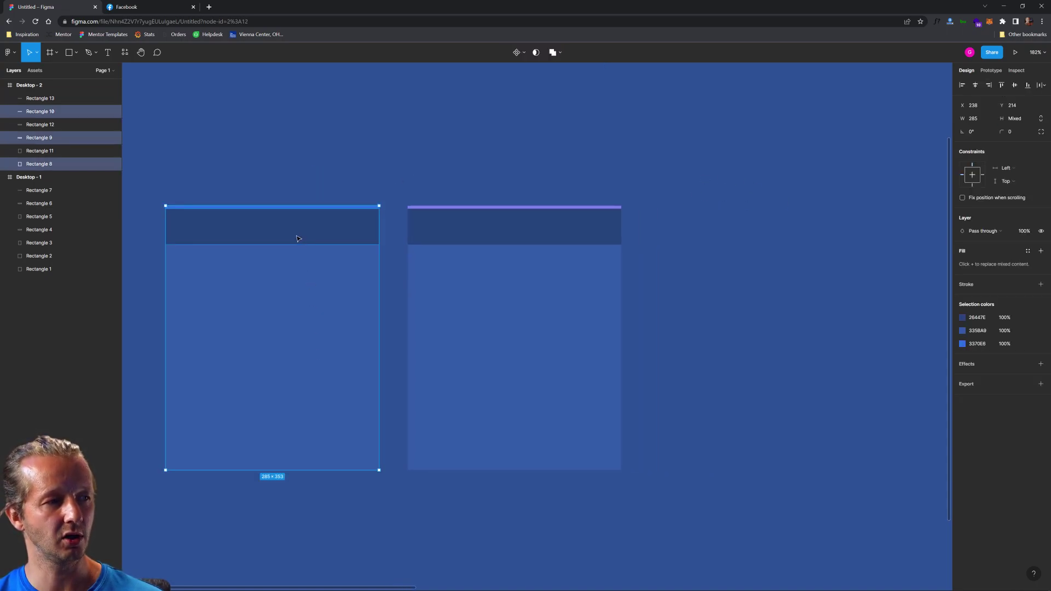
{"action": "left_click_drag", "start_coordinate": [301, 244], "coordinate": [805, 230]}
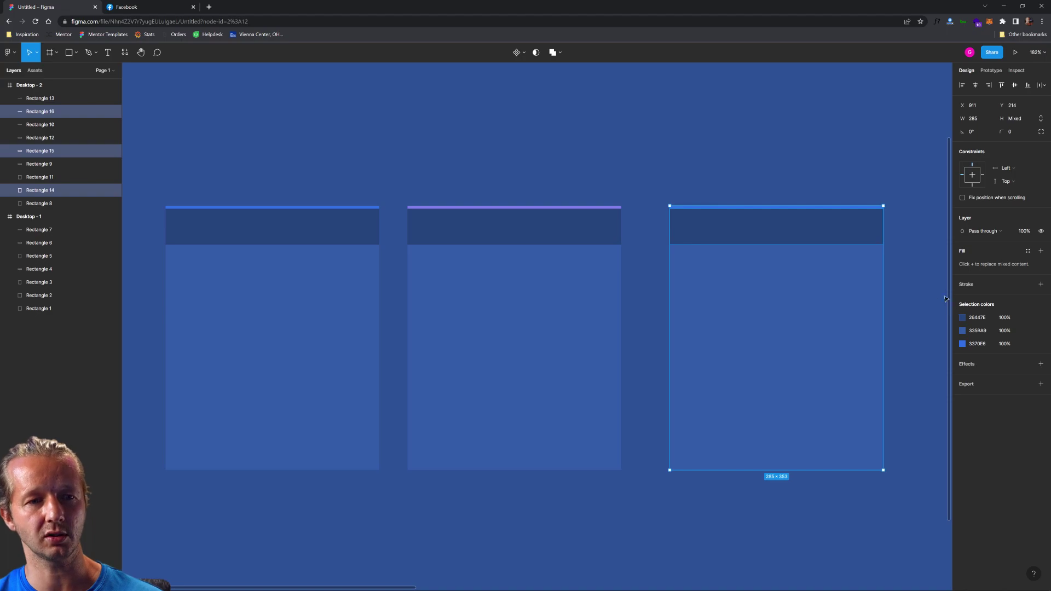
Switch the third card body's fill to HSB and set brightness 56, giving 284D8F.
{"action": "left_click", "coordinate": [937, 299]}
{"action": "left_click", "coordinate": [962, 264]}
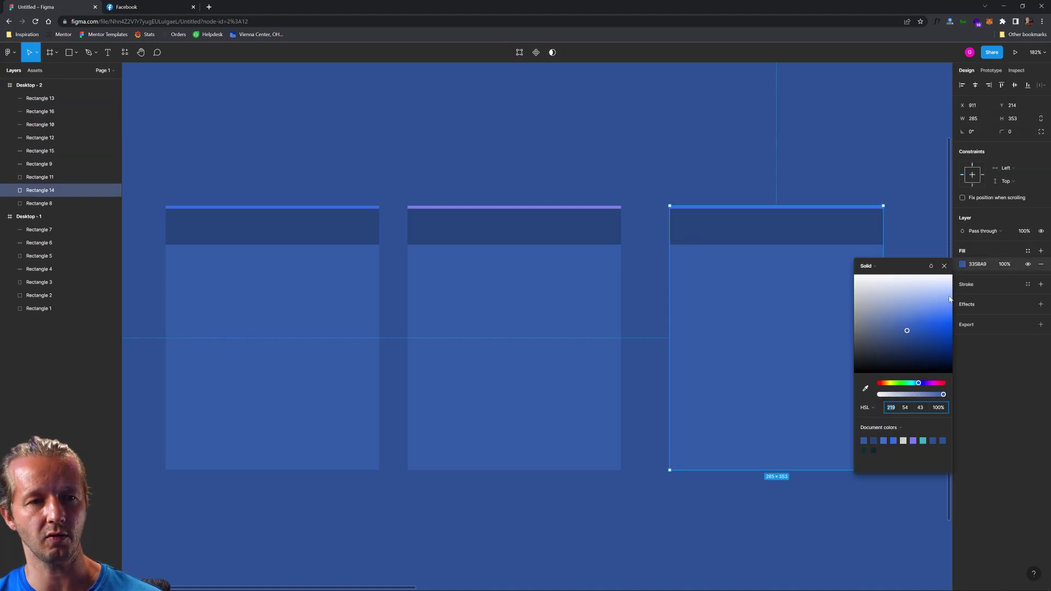
{"action": "left_click", "coordinate": [867, 408]}
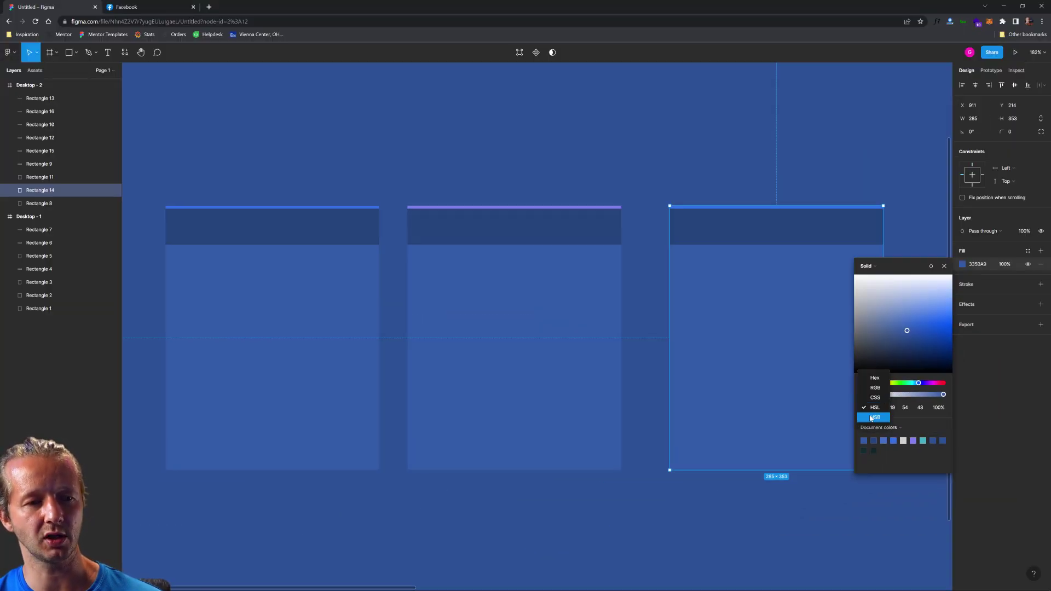
{"action": "left_click", "coordinate": [874, 418]}
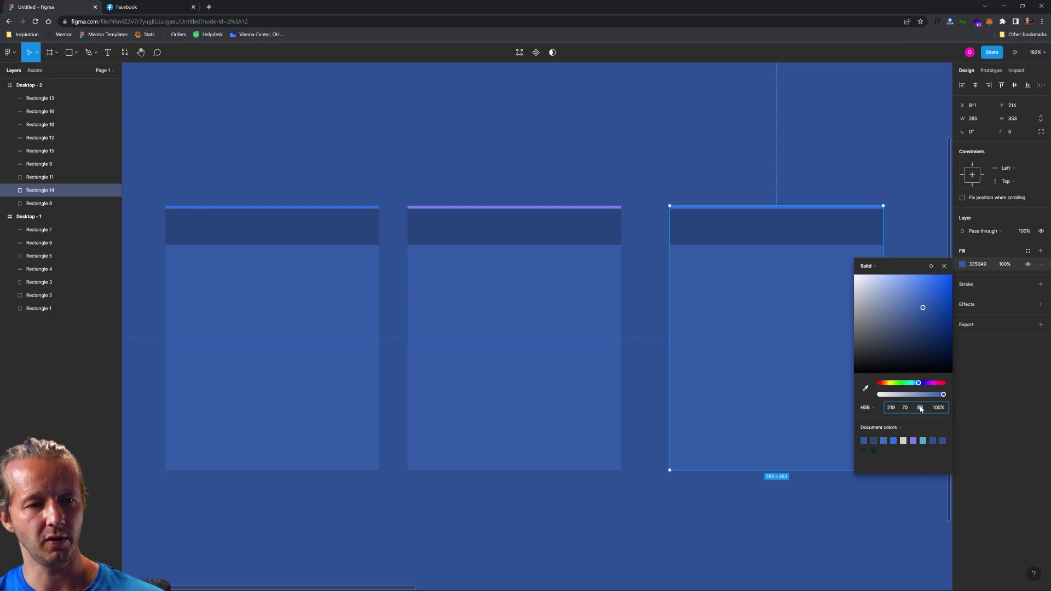
{"action": "key", "text": "Down"}
{"action": "key", "text": "Down"}
{"action": "key", "text": "Down"}
{"action": "key", "text": "Down"}
{"action": "key", "text": "Down"}
{"action": "key", "text": "Down"}
{"action": "key", "text": "Down"}
{"action": "key", "text": "Down"}
{"action": "key", "text": "Down"}
{"action": "key", "text": "Down"}
{"action": "key", "text": "Down"}
{"action": "key", "text": "Down"}
{"action": "key", "text": "Down"}
{"action": "key", "text": "Down"}
{"action": "key", "text": "Down"}
{"action": "key", "text": "Down"}
{"action": "key", "text": "Down"}
{"action": "key", "text": "Down"}
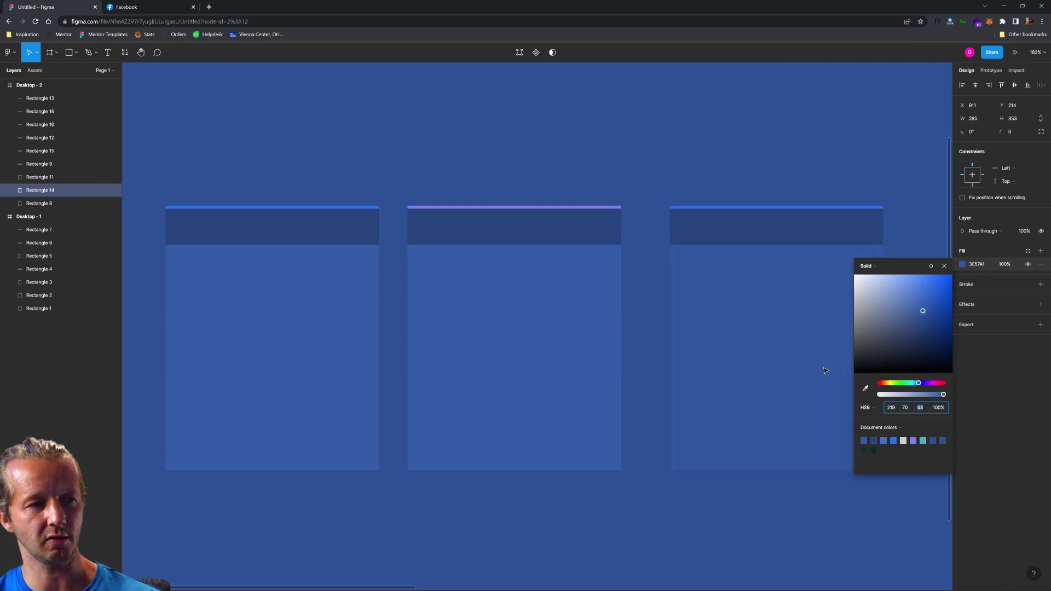
{"action": "key", "text": "Down"}
{"action": "key", "text": "Down"}
{"action": "key", "text": "Down"}
{"action": "key", "text": "Down"}
{"action": "key", "text": "Down"}
{"action": "key", "text": "Down"}
{"action": "key", "text": "Down"}
{"action": "key", "text": "Down"}
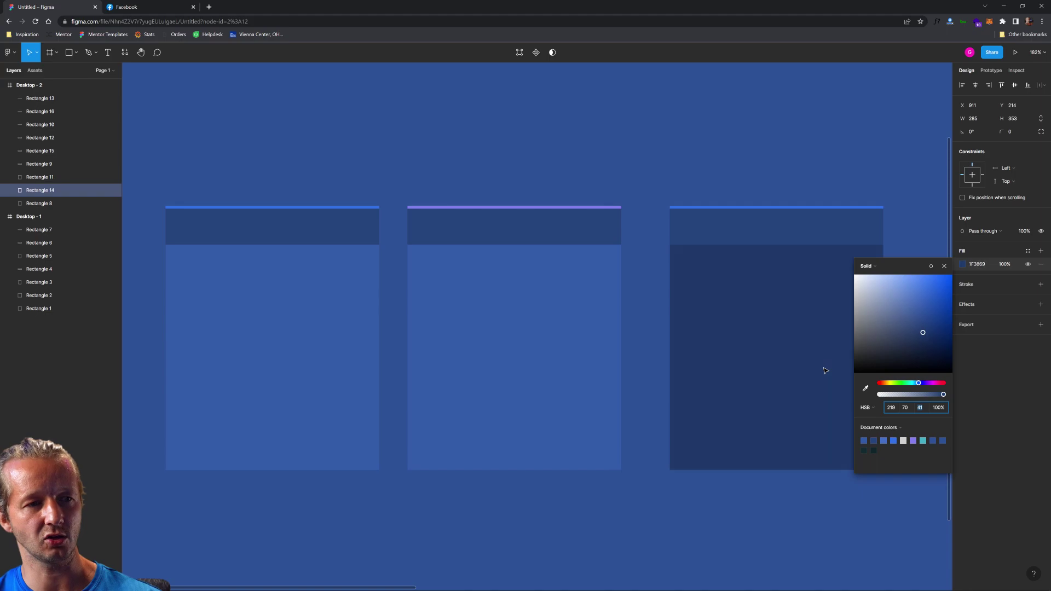
{"action": "key", "text": "Up"}
{"action": "key", "text": "Up"}
{"action": "key", "text": "Up"}
{"action": "key", "text": "Up"}
{"action": "key", "text": "Up"}
{"action": "key", "text": "Up"}
{"action": "key", "text": "Up"}
{"action": "key", "text": "Up"}
{"action": "key", "text": "Up"}
{"action": "key", "text": "Up"}
{"action": "key", "text": "Up"}
{"action": "key", "text": "Up"}
{"action": "key", "text": "Up"}
{"action": "key", "text": "Up"}
{"action": "key", "text": "Up"}
{"action": "key", "text": "Up"}
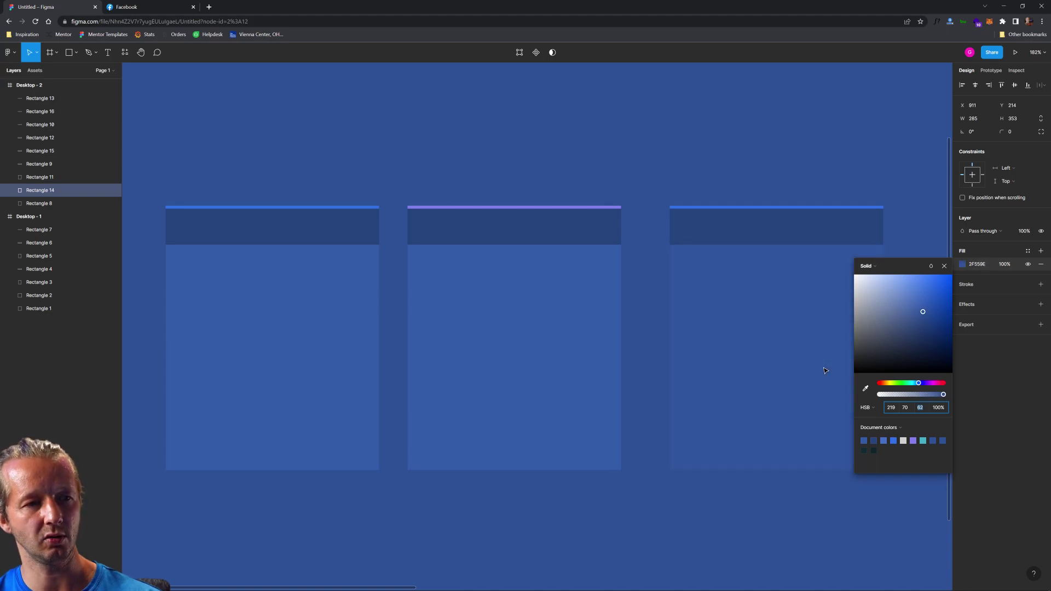
{"action": "key", "text": "Down"}
{"action": "key", "text": "Down"}
{"action": "key", "text": "Down"}
{"action": "key", "text": "Down"}
{"action": "key", "text": "Down"}
{"action": "key", "text": "Down"}
{"action": "key", "text": "Up"}
{"action": "key", "text": "Up"}
{"action": "key", "text": "Up"}
{"action": "key", "text": "Up"}
{"action": "key", "text": "Up"}
{"action": "key", "text": "Up"}
{"action": "key", "text": "Up"}
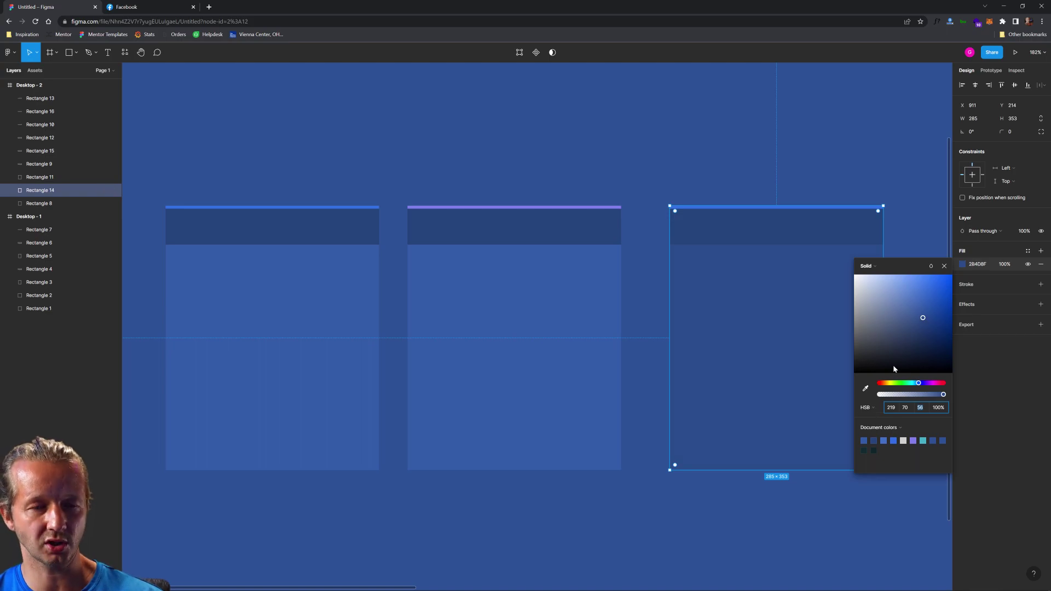
{"action": "left_click", "coordinate": [657, 290]}
{"action": "scroll", "coordinate": [331, 164], "scroll_direction": "down", "scroll_amount": 4}
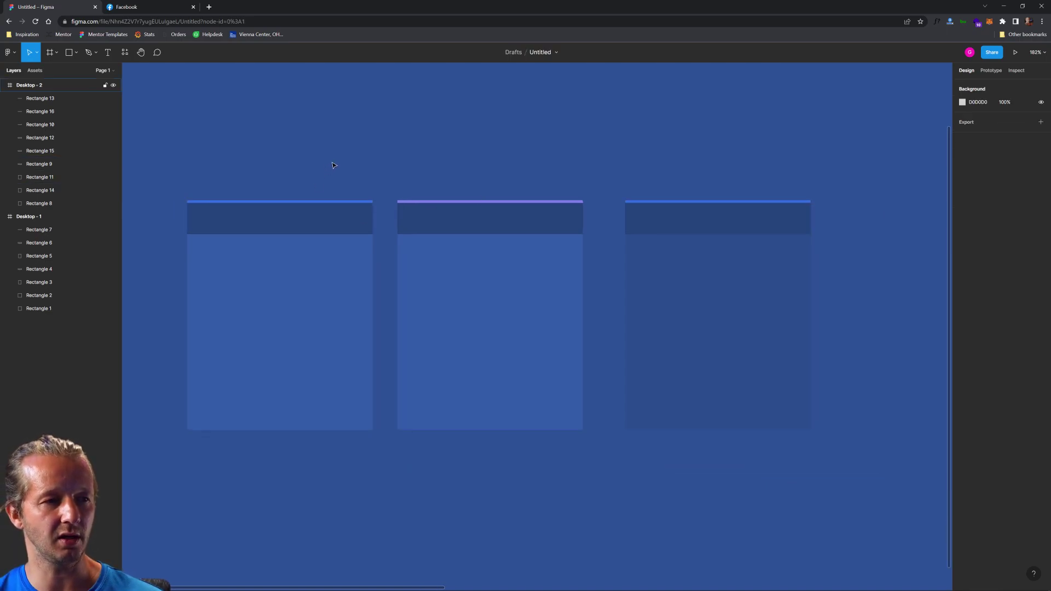